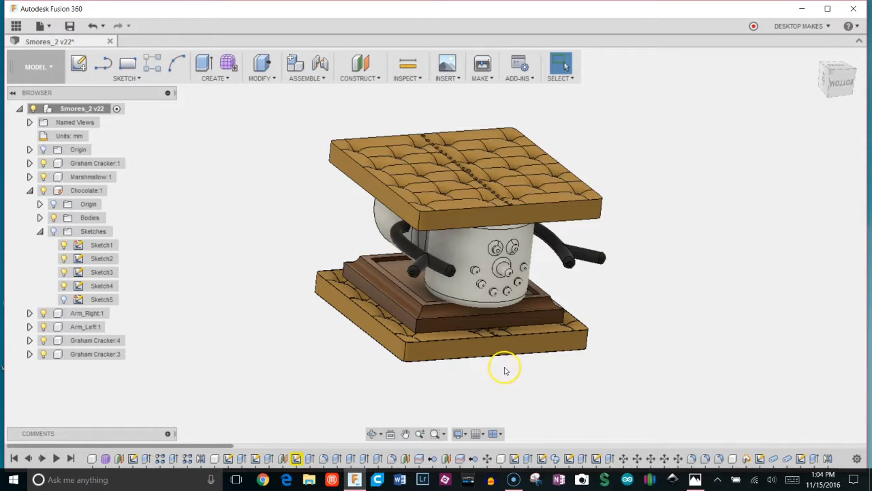
Examine the finished Smores_2 model and the Smores.jpg reference photo of the ornament
mouse_move(471, 375)
shift+middle_down()
mouse_move(457, 384)
mouse_move(485, 364)
mouse_move(486, 376)
shift+middle_up()
key(Escape)
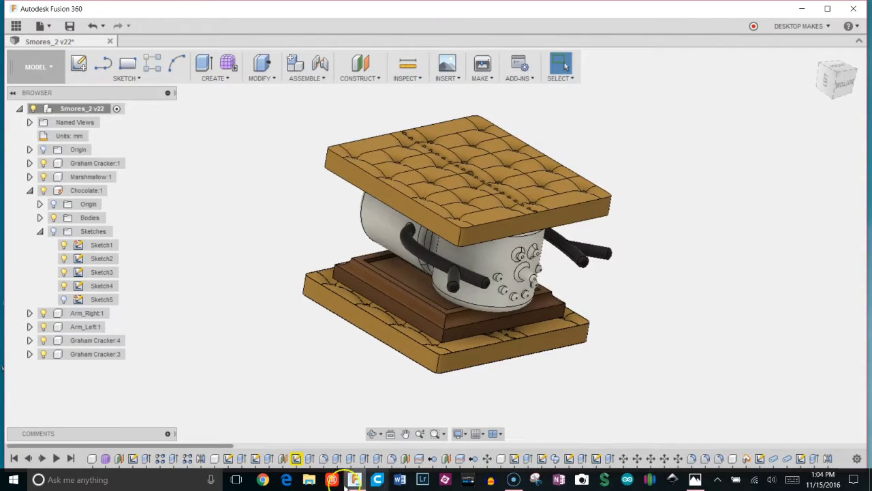
click(695, 479)
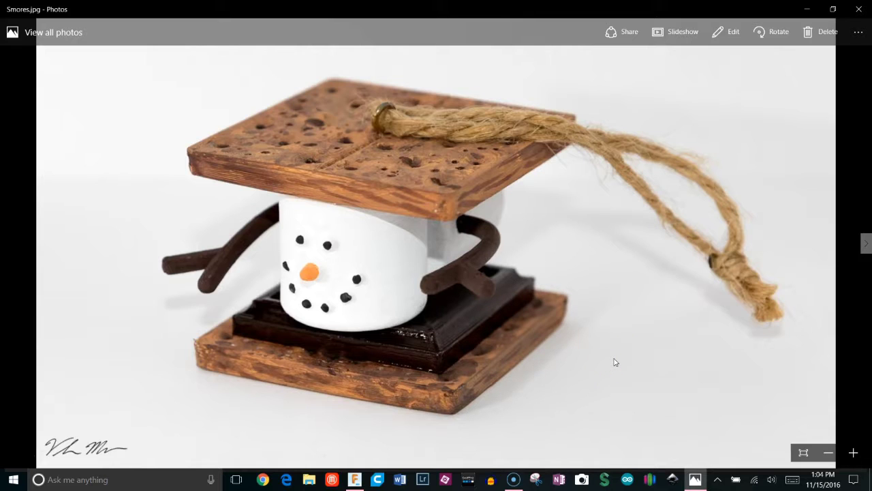
click(808, 8)
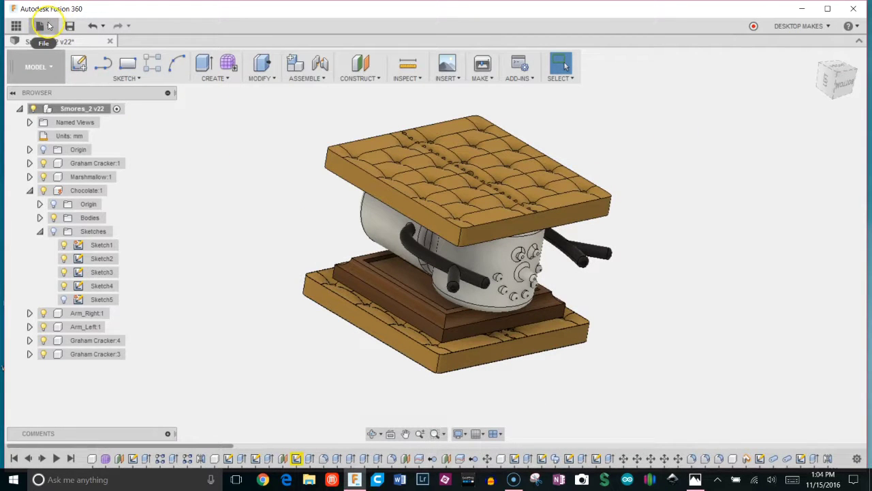
Open the Smores_Recorded design from the Christmas project
click(16, 26)
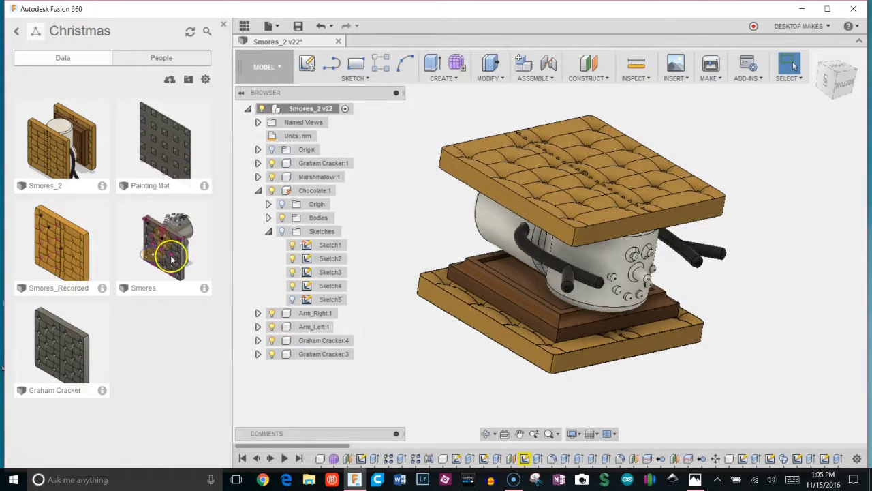
click(85, 252)
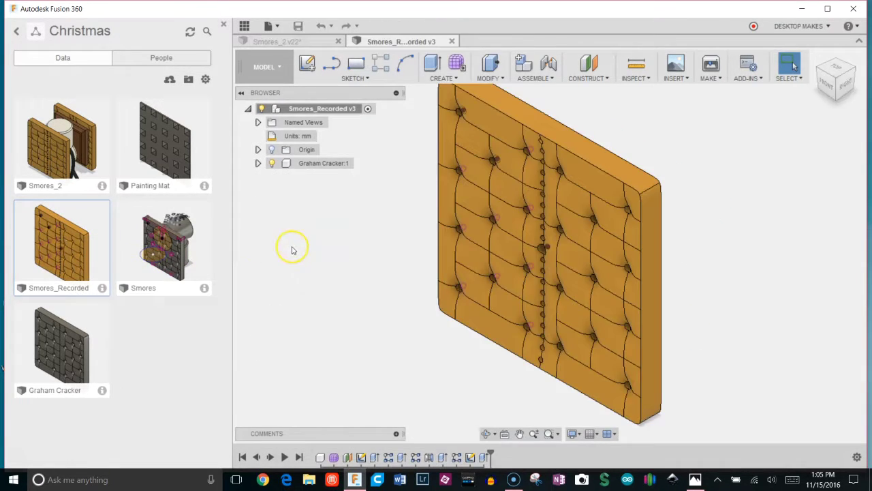
click(244, 26)
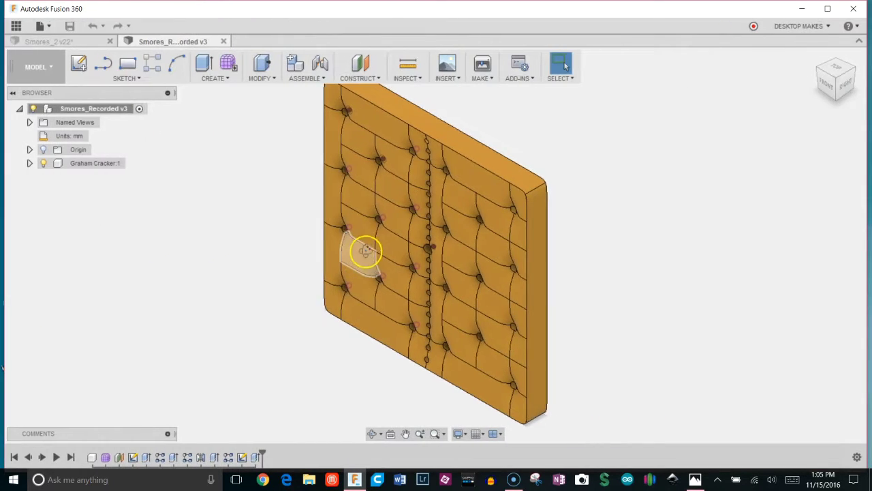
shift+middle_drag(361, 249, 361, 194)
click(49, 163)
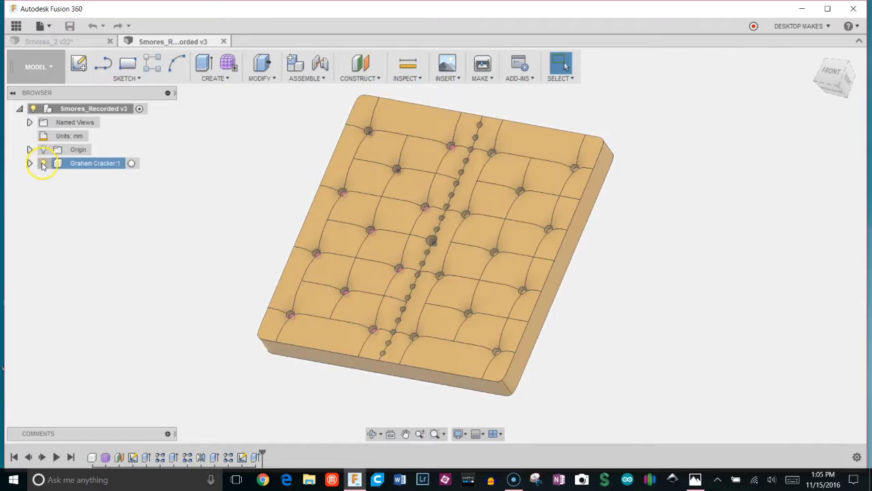
click(214, 241)
shift+middle_drag(391, 241, 388, 224)
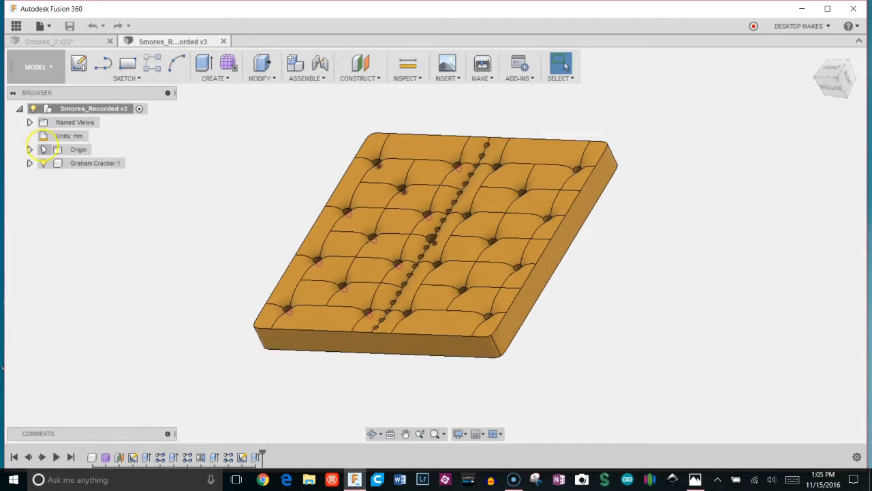
Create a new component under the Smores_Recorded root and name it Chocolate
right_click(74, 113)
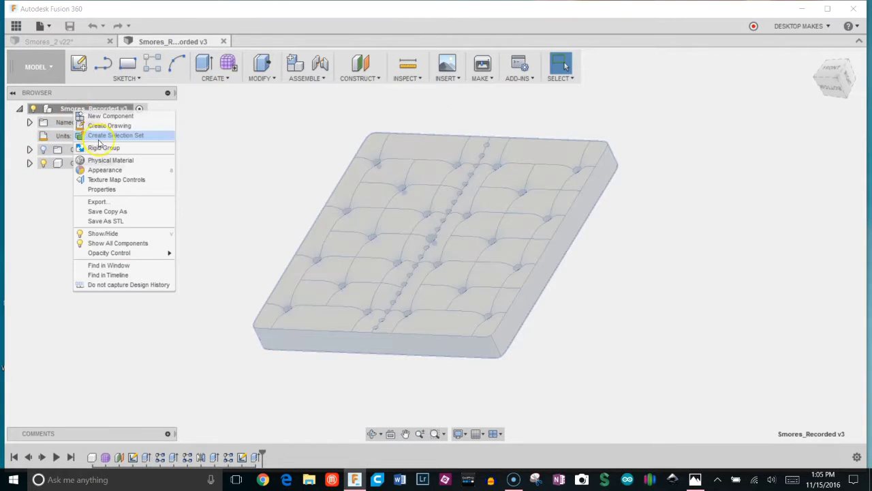
click(109, 117)
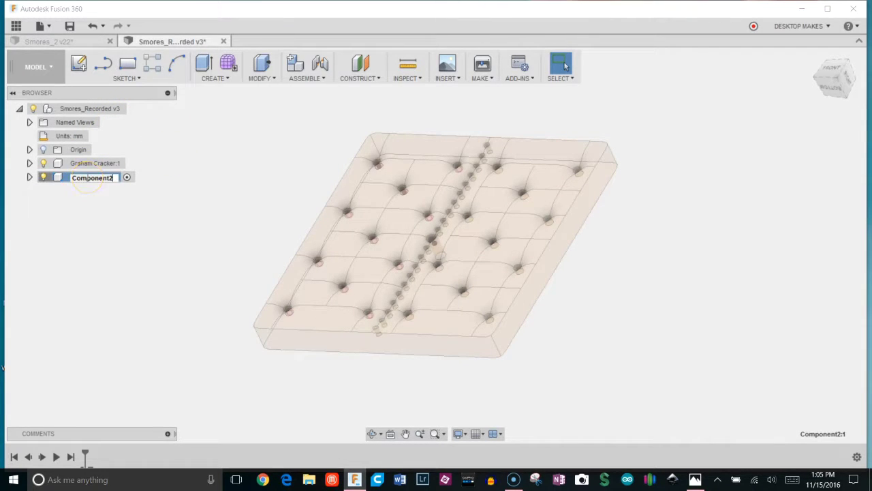
drag(117, 179, 61, 173)
key(Return)
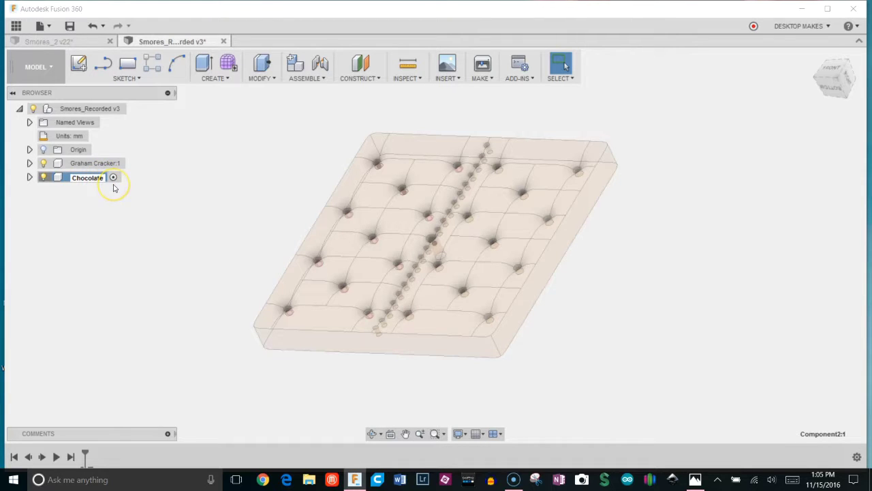
key(Return)
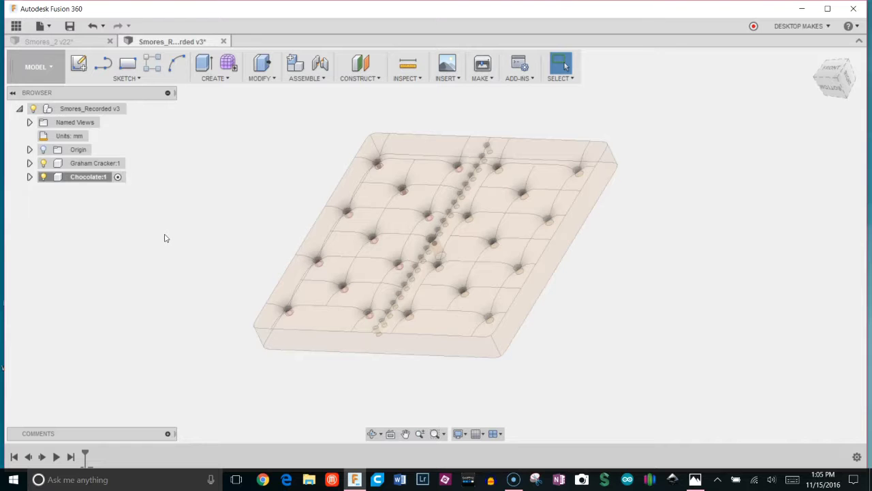
Start a sketch on the front origin plane in the Chocolate component and hide the Graham Cracker component
click(120, 80)
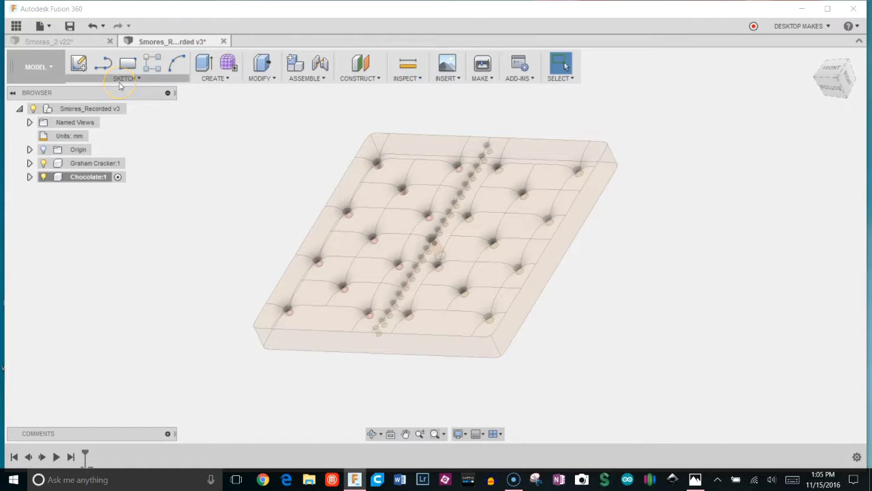
click(127, 87)
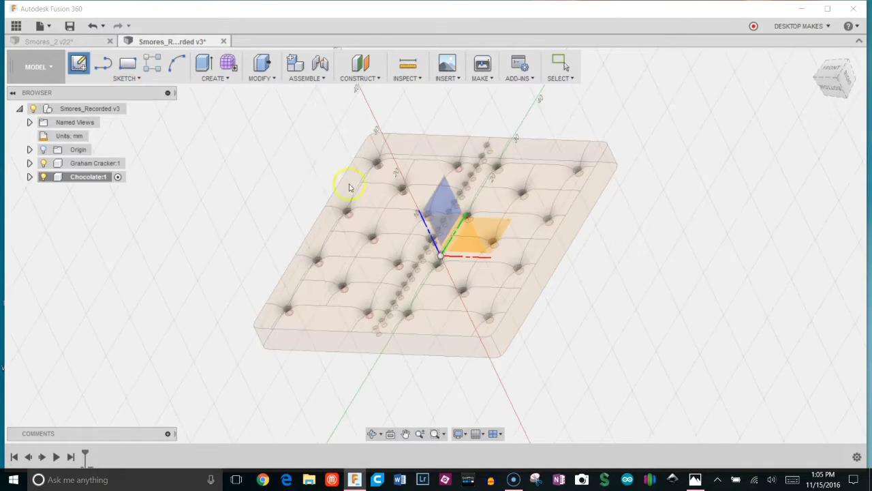
click(502, 222)
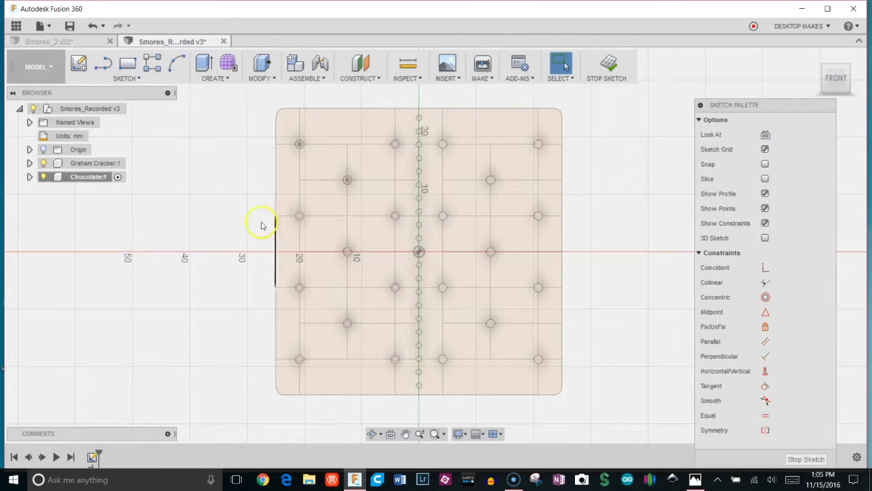
click(43, 163)
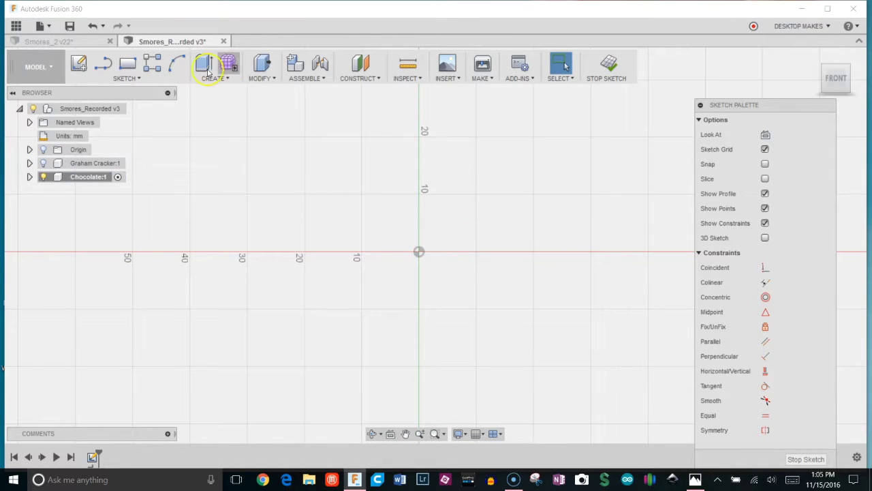
Sketch a 40 x 40 mm center rectangle on the origin and finish the sketch
click(154, 79)
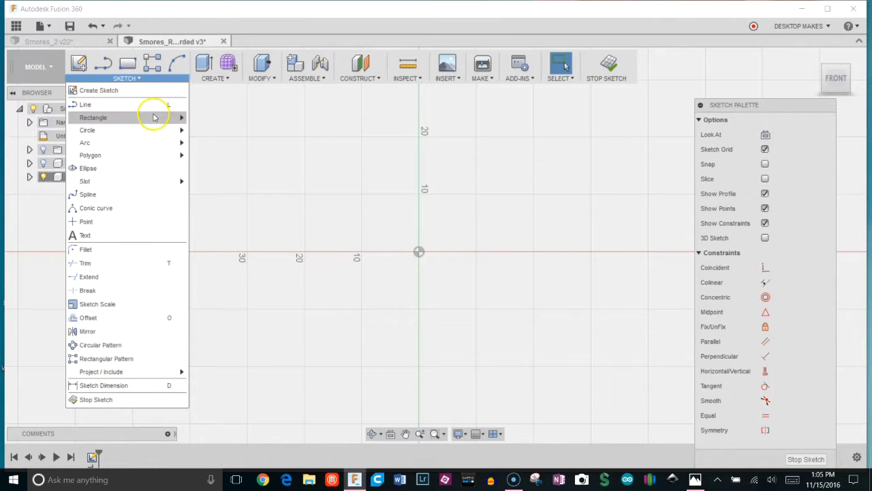
mouse_move(152, 117)
click(230, 149)
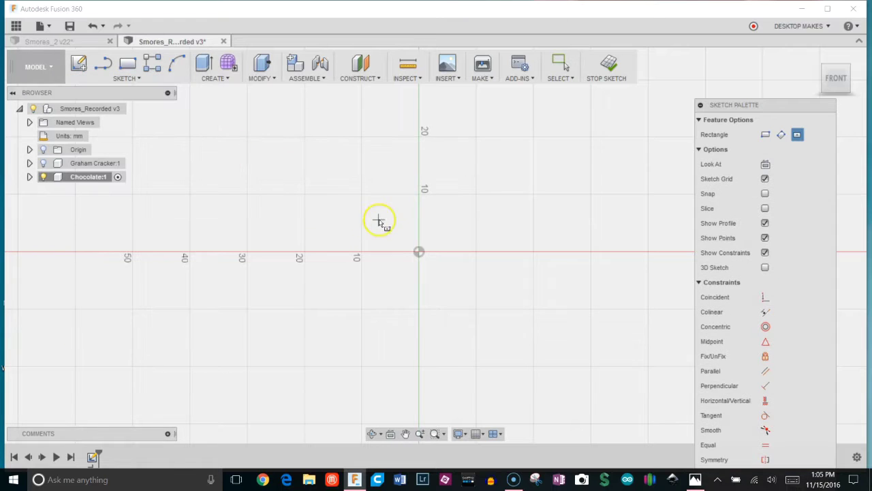
click(418, 253)
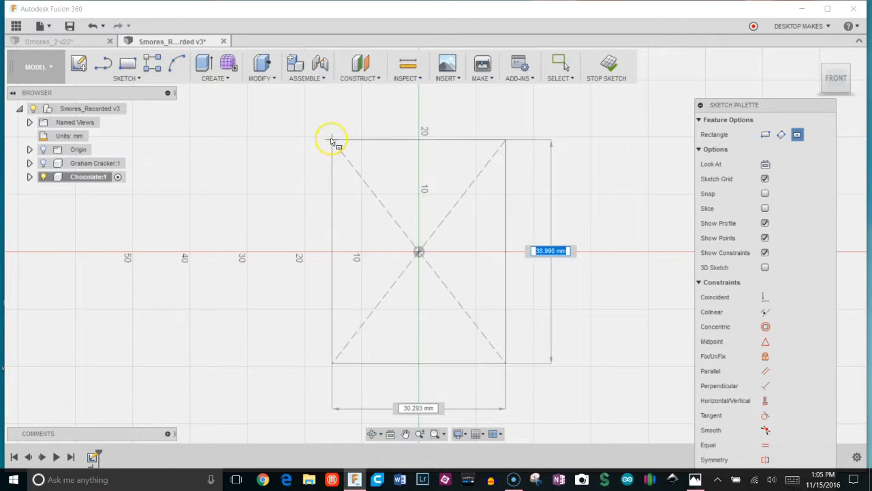
key(Tab)
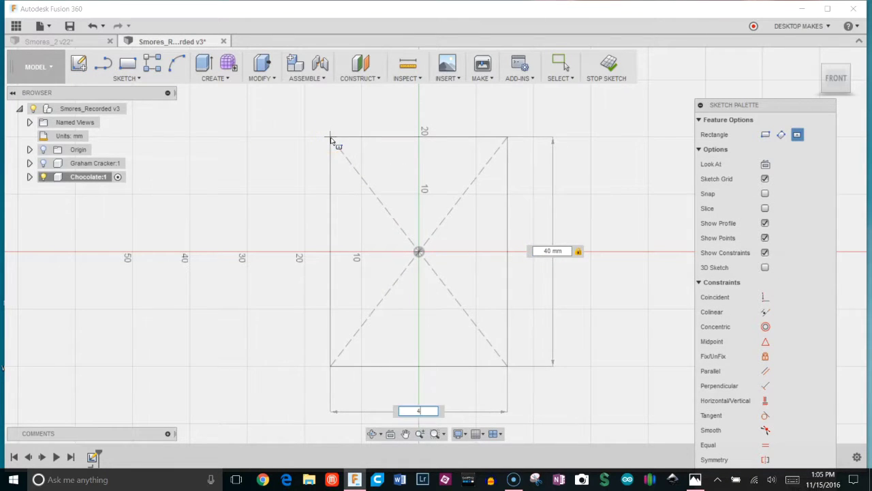
key(Return)
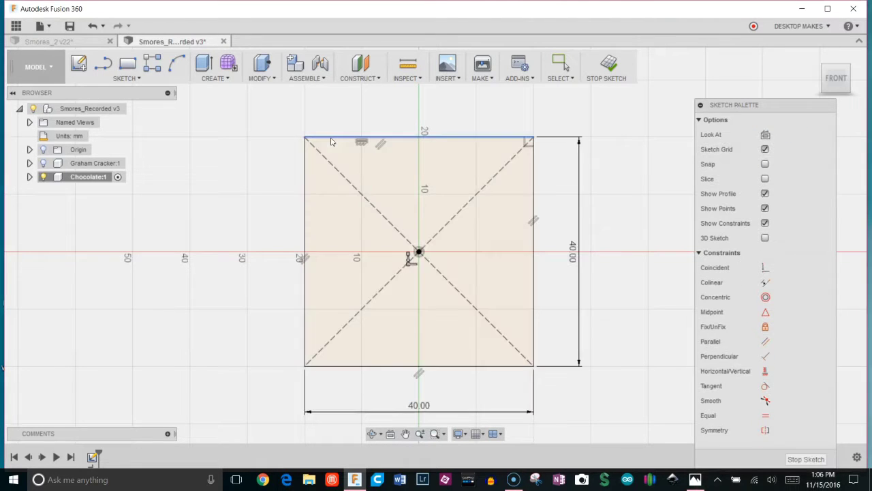
click(610, 65)
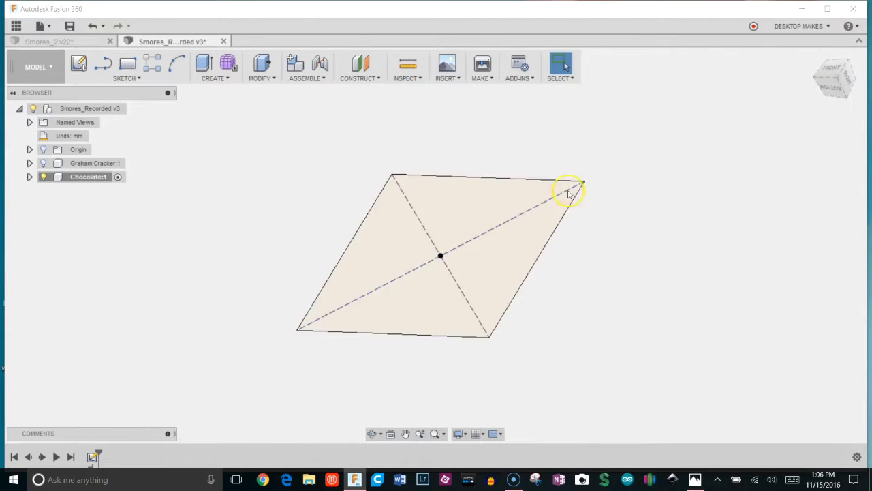
Extrude the square profile 6 mm to one side as a new body
key(e)
click(435, 242)
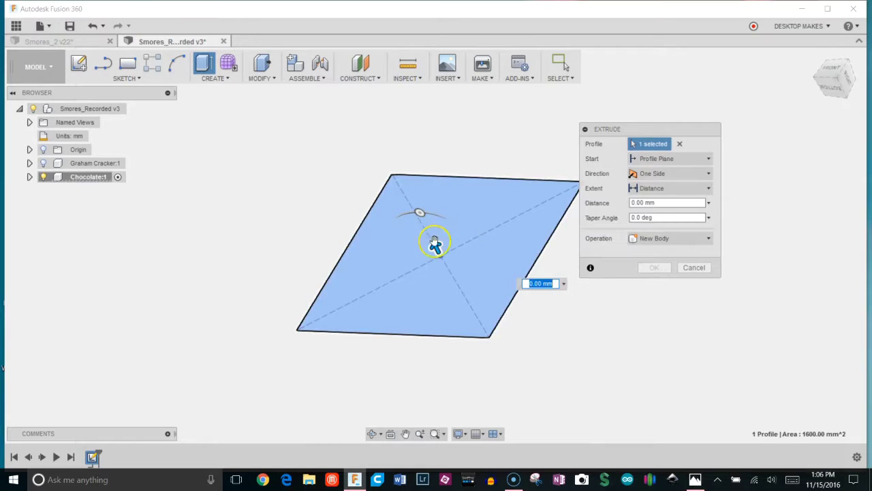
drag(436, 247, 400, 224)
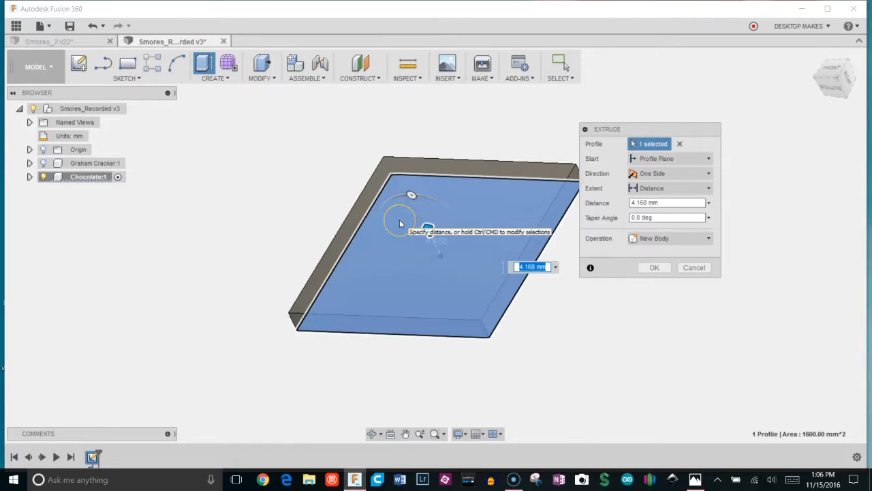
text(5)
key(Return)
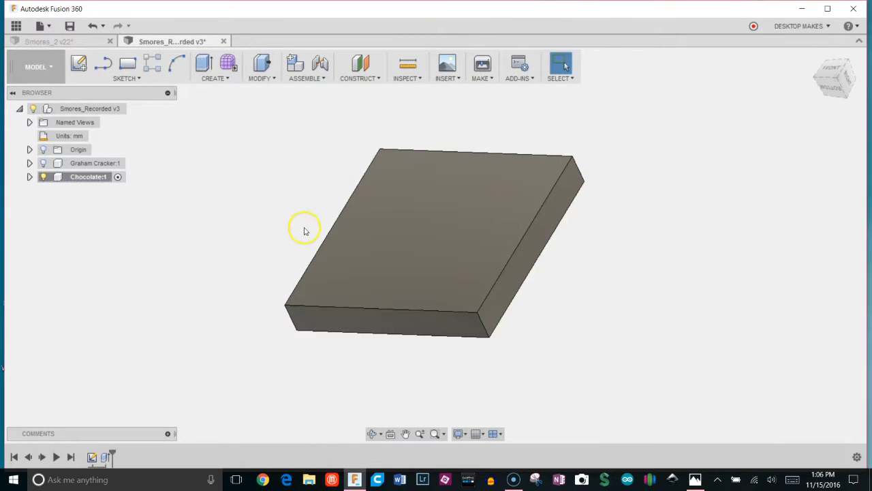
Examine the curved edge profile of the chocolate in the Smores_2 design, and return to the Smores_Recorded design
shift+middle_drag(305, 231, 238, 141)
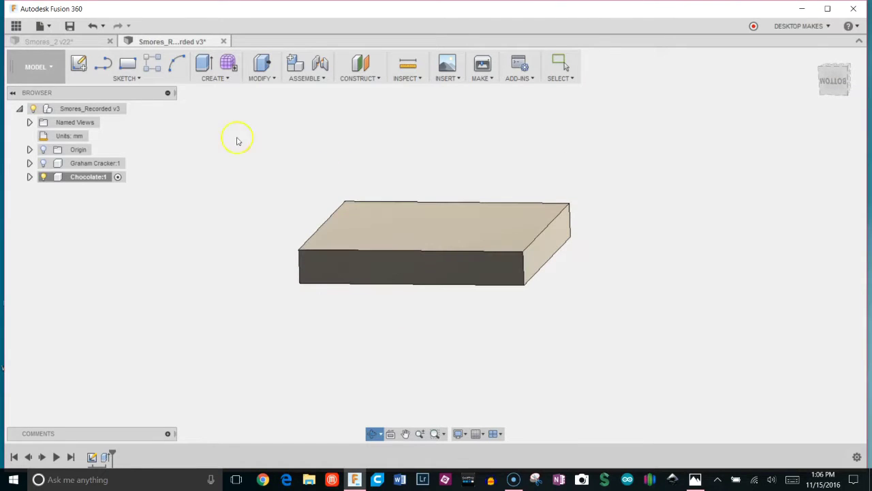
key(Escape)
click(75, 42)
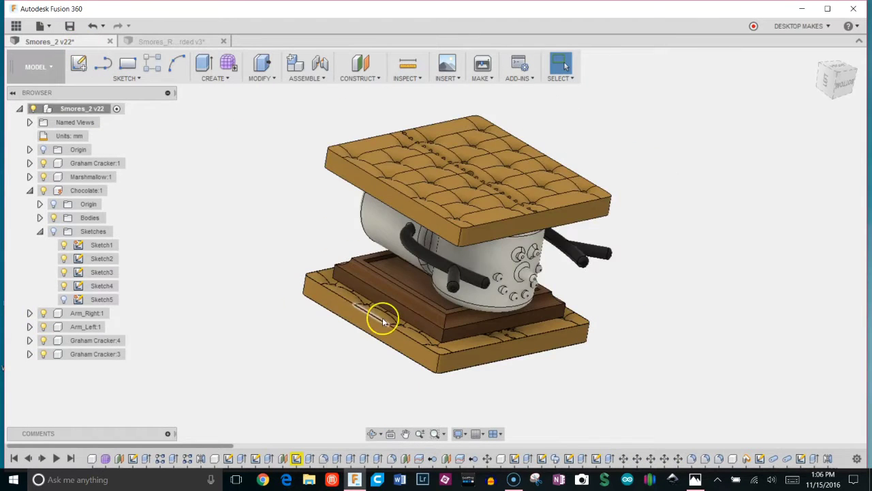
scroll(456, 312, up, 5)
shift+middle_drag(513, 320, 473, 320)
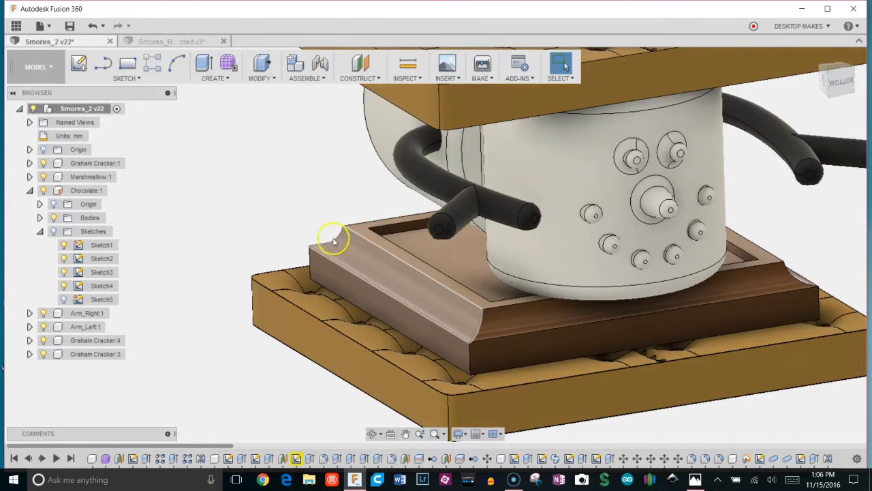
scroll(604, 374, down, 3)
shift+middle_drag(759, 361, 594, 340)
click(200, 41)
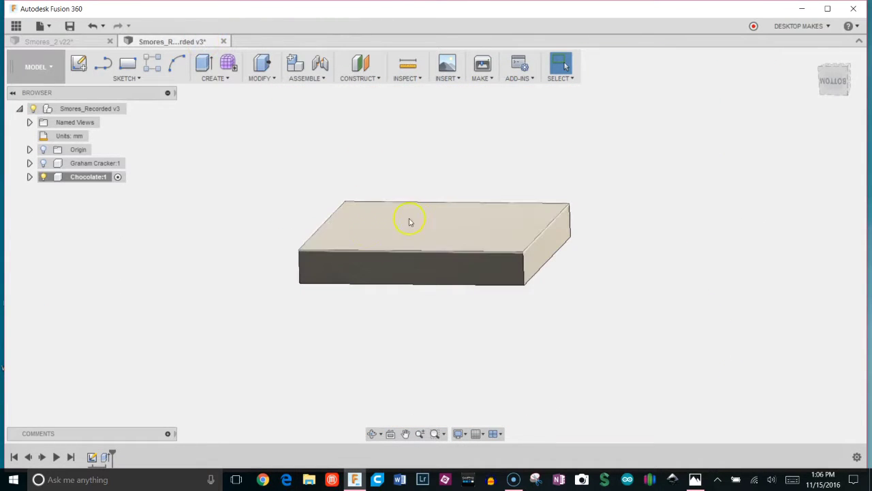
Start a sketch on a long side face of the chocolate block
click(217, 79)
click(128, 78)
click(109, 88)
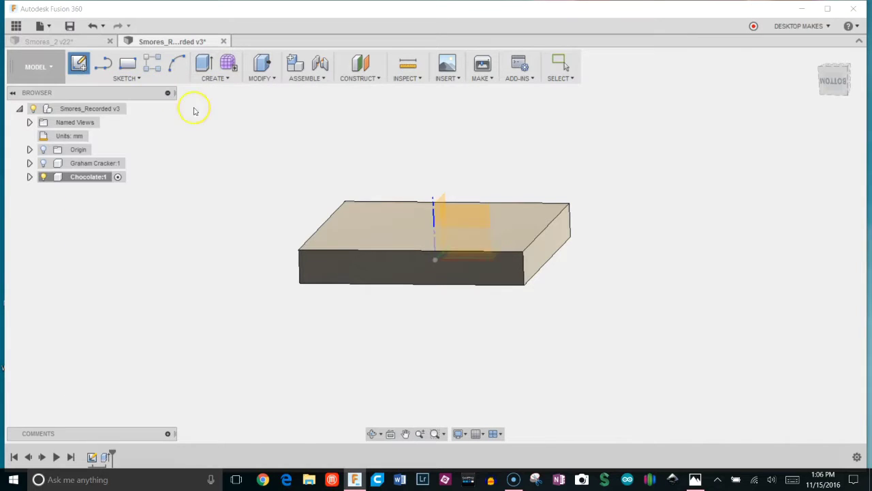
click(368, 262)
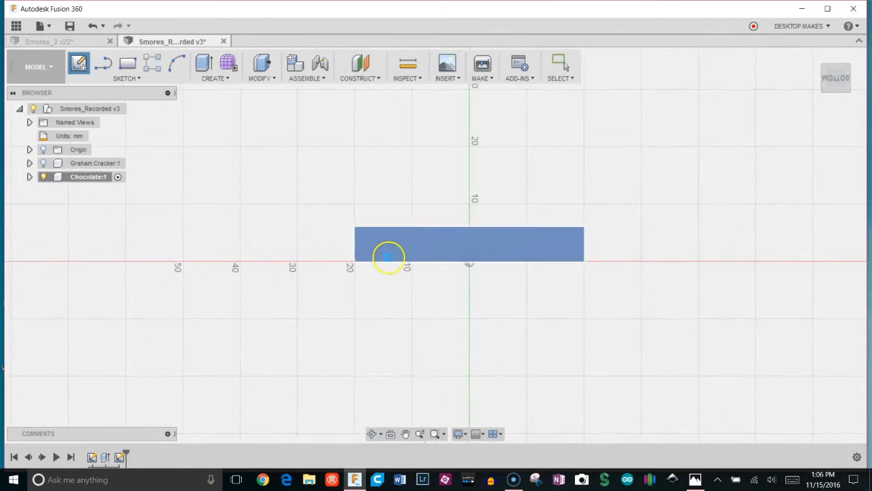
scroll(418, 238, up, 4)
mouse_move(422, 241)
middle_down()
mouse_move(311, 243)
mouse_move(369, 271)
middle_up()
scroll(366, 245, down, 1)
scroll(313, 242, down, 1)
scroll(330, 248, up, 1)
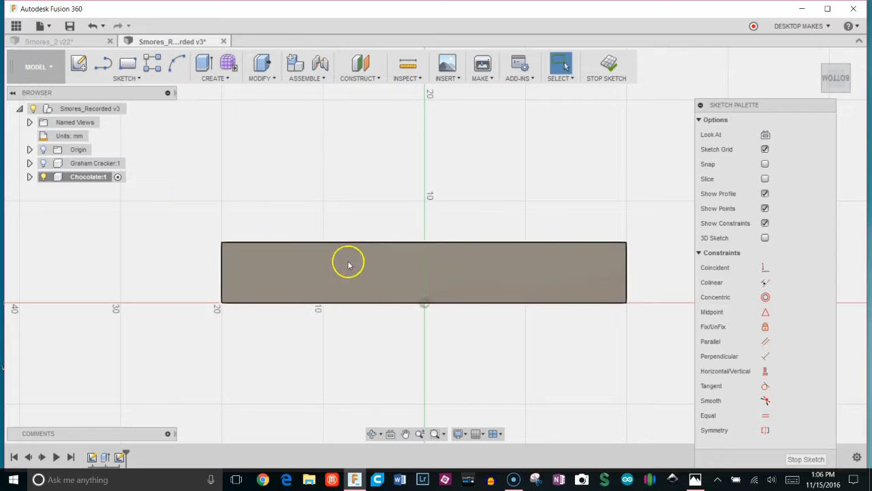
Draw a three-point arc with a chord of about 2.9 mm across the block's upper corner, curving into the block, and finish the sketch
click(152, 79)
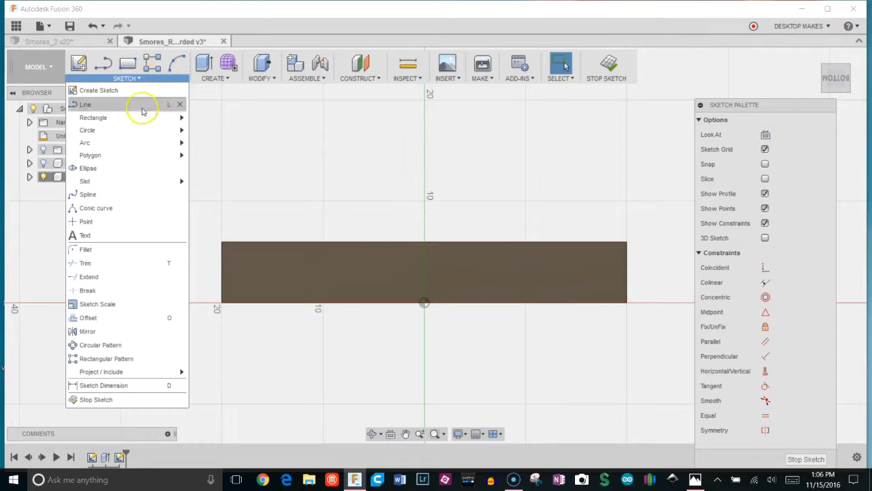
mouse_move(146, 141)
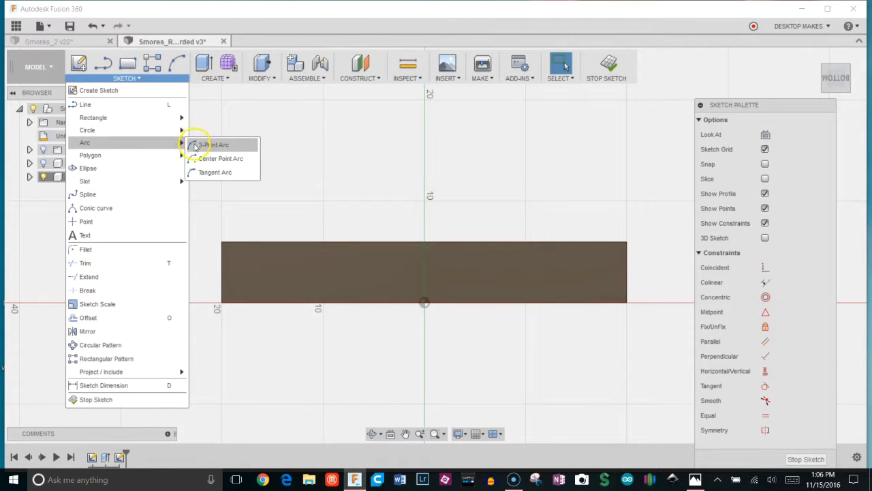
click(198, 144)
scroll(264, 292, up, 5)
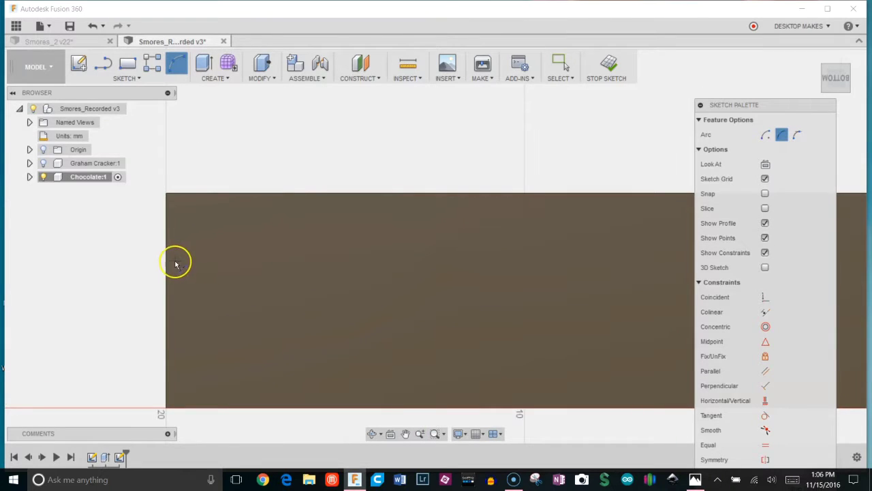
click(169, 270)
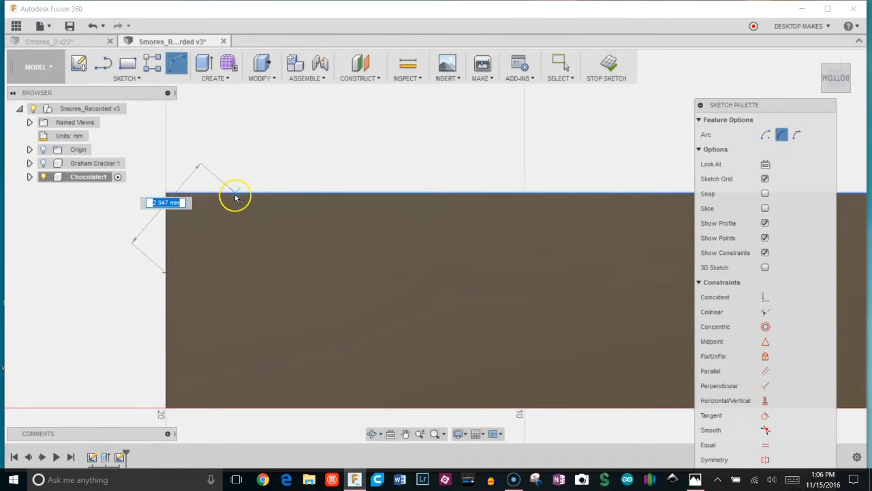
click(236, 196)
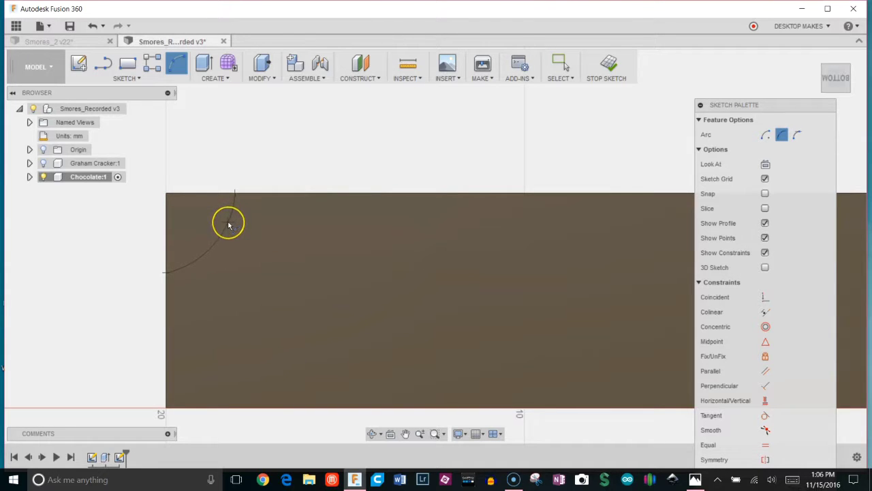
click(228, 222)
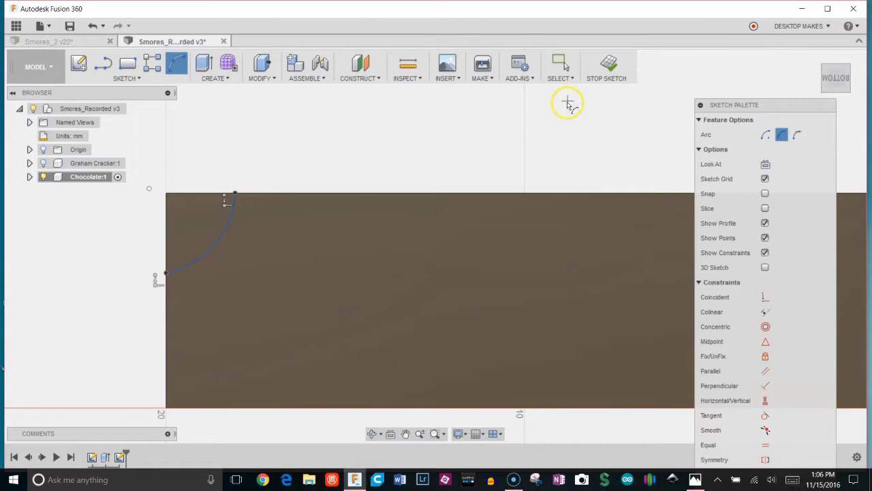
click(609, 65)
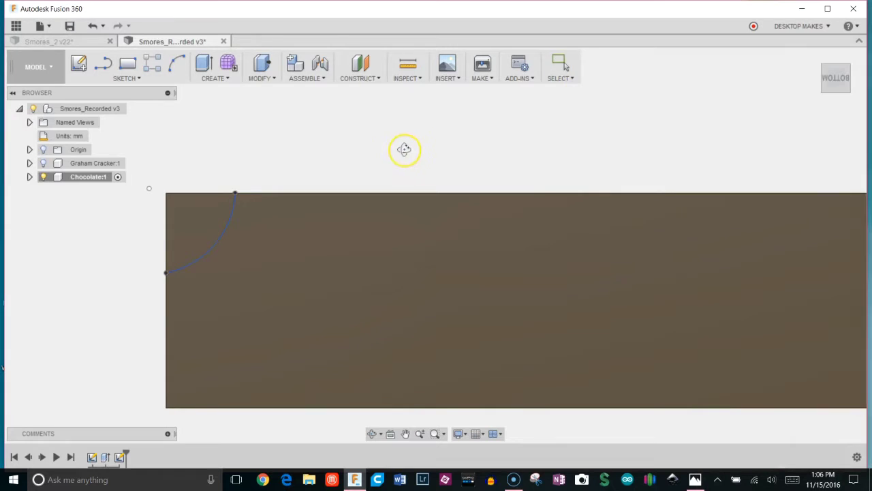
Sweep the arc's corner profile along all four edges of the block's large face as a cut
shift+middle_drag(402, 150, 287, 158)
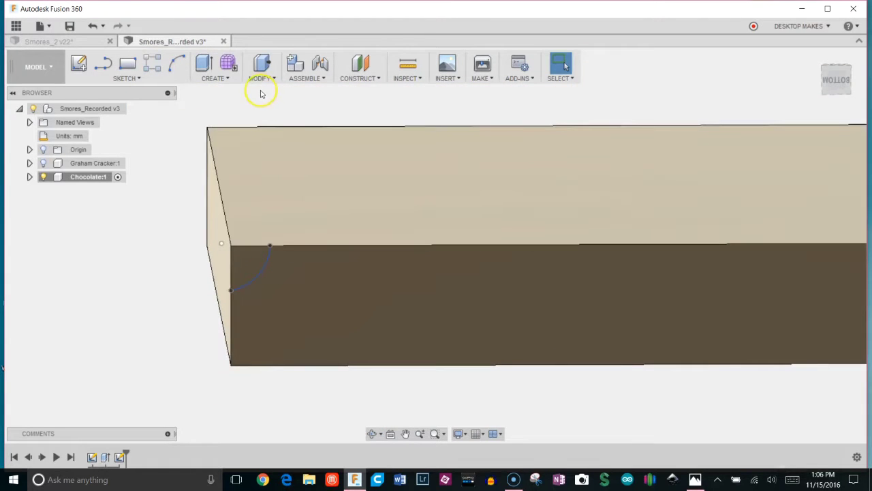
click(225, 78)
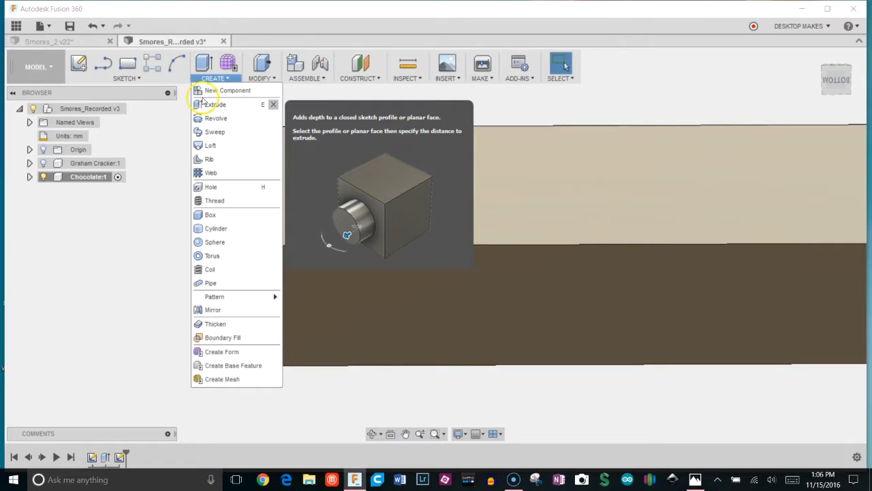
click(214, 132)
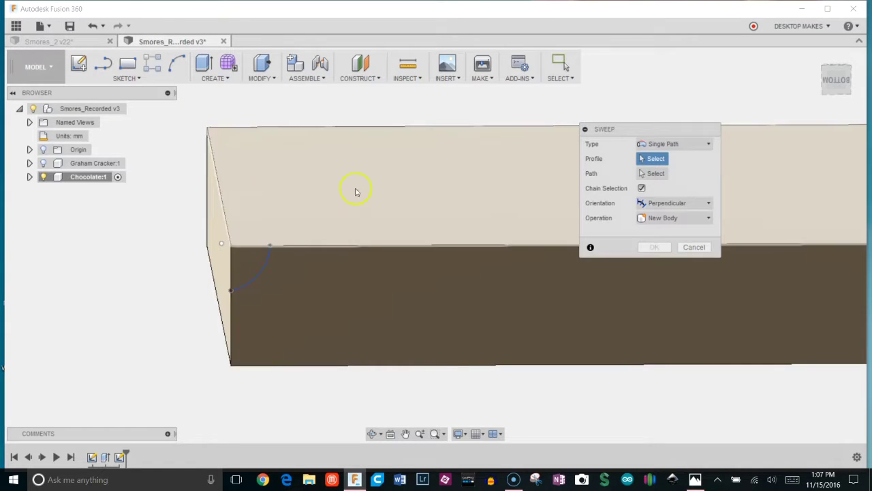
click(250, 262)
scroll(251, 261, up, 1)
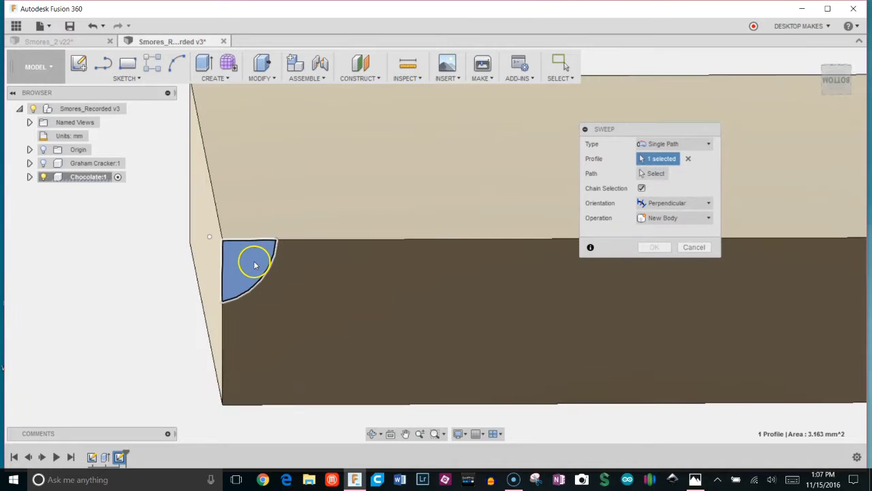
click(652, 175)
scroll(427, 245, down, 4)
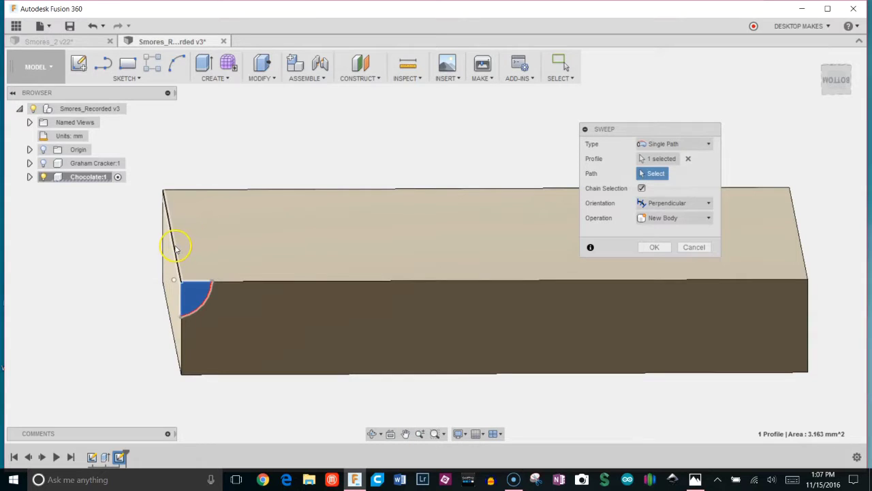
click(175, 244)
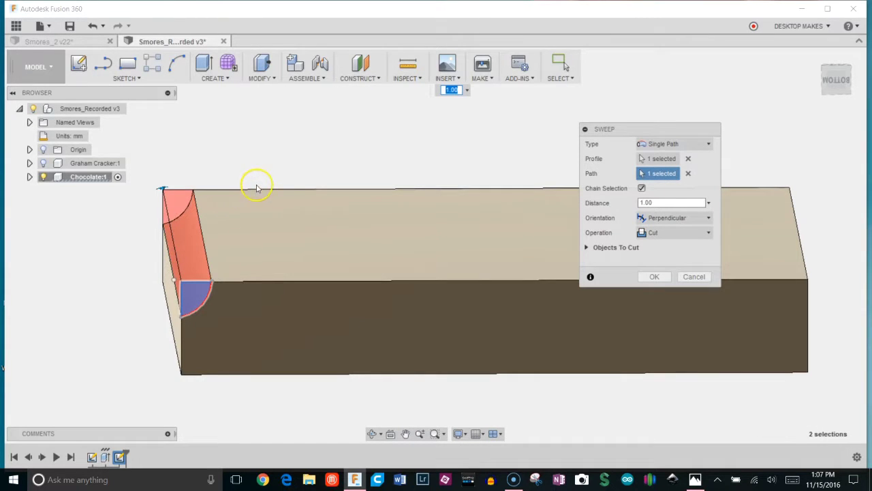
click(277, 192)
click(799, 232)
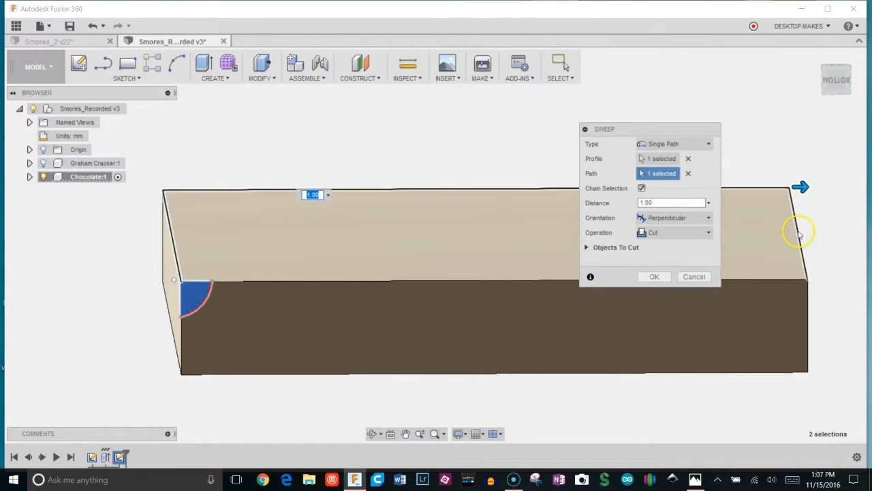
click(413, 279)
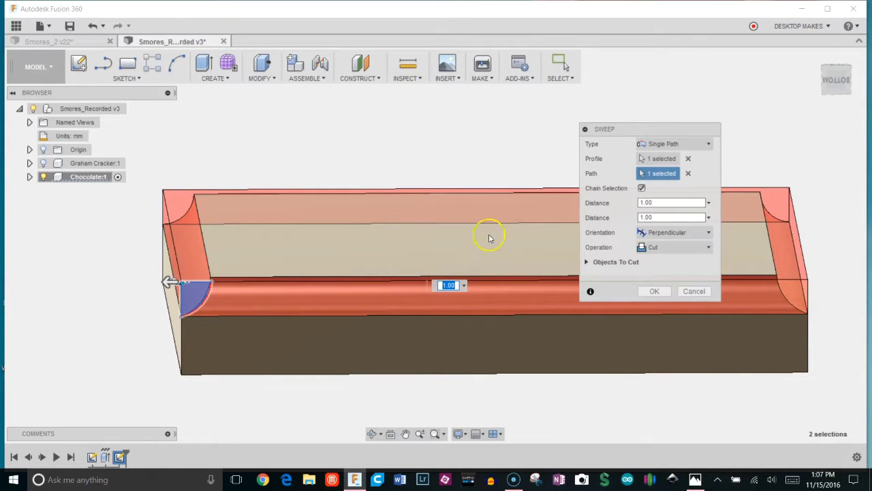
click(653, 292)
Start a sketch on the chocolate's large flat face inside the curved edges
mouse_move(557, 236)
shift+middle_down()
mouse_move(553, 253)
mouse_move(563, 250)
shift+middle_up()
scroll(657, 332, down, 5)
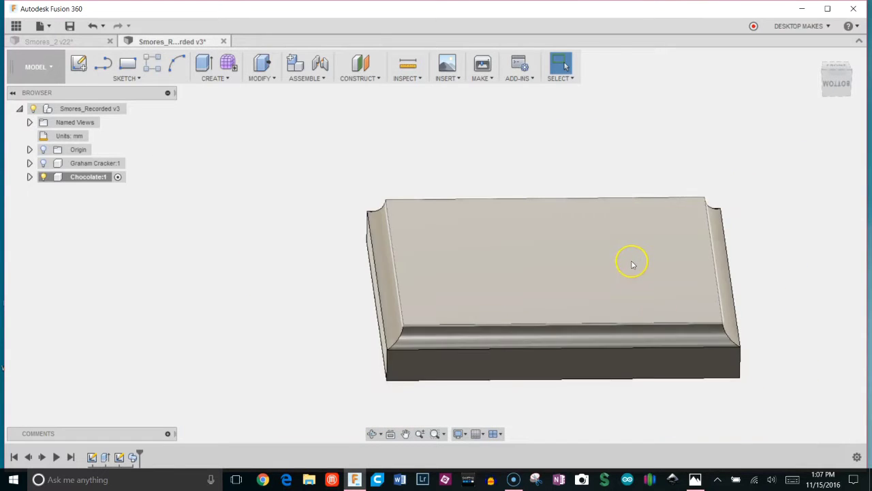
shift+middle_drag(631, 259, 490, 220)
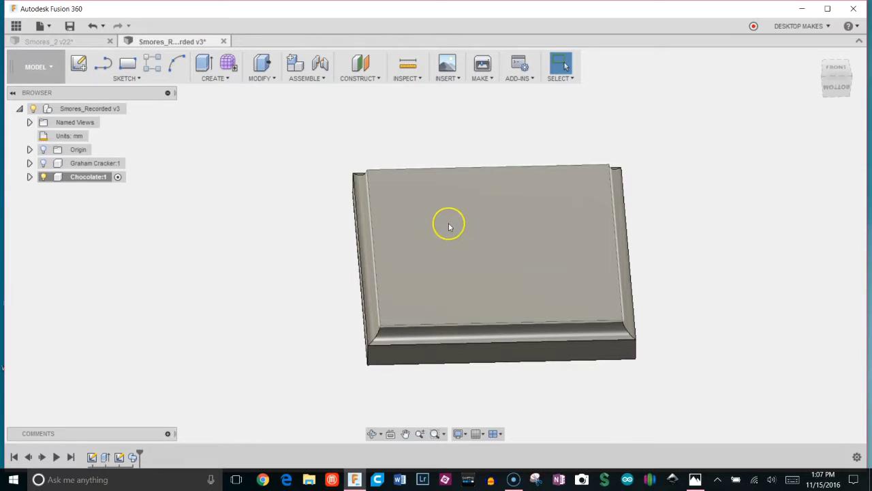
click(129, 77)
click(136, 88)
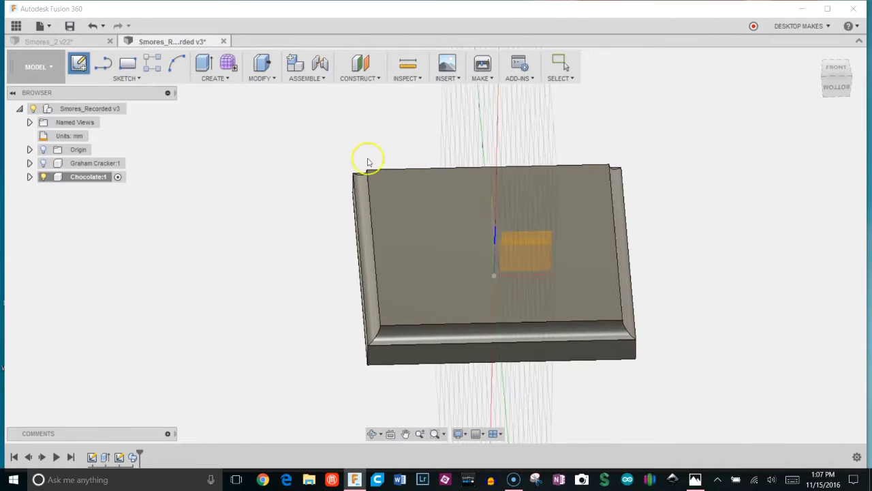
click(367, 163)
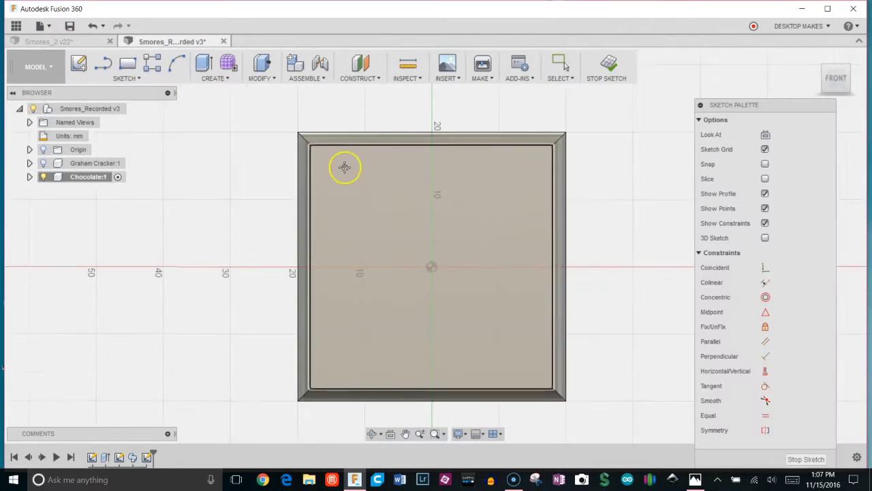
Offset the face's square outline 2 mm inward and finish the sketch
click(138, 79)
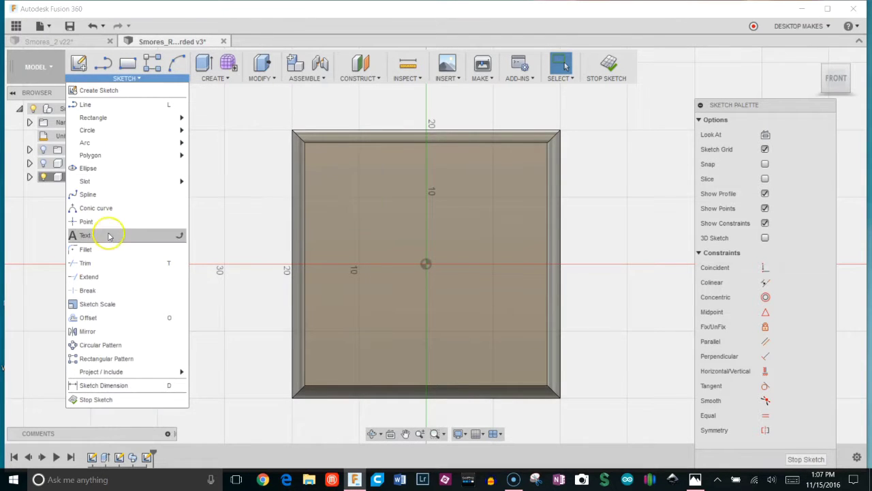
click(106, 318)
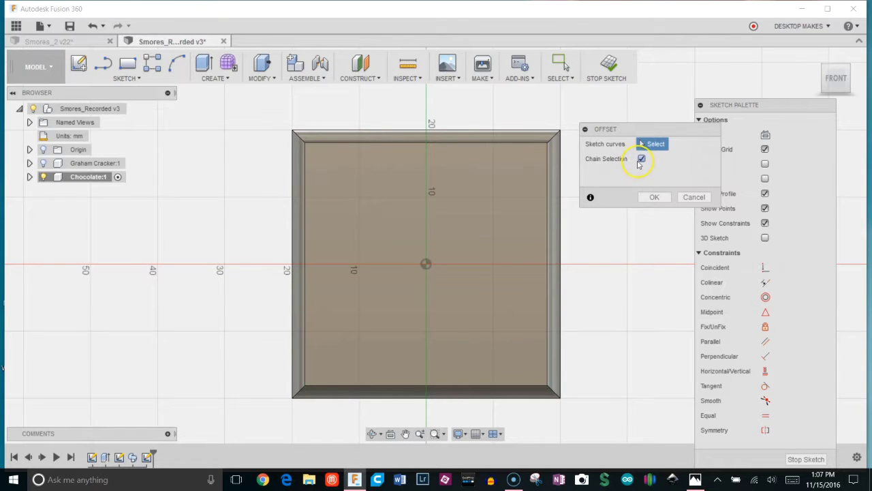
click(426, 141)
drag(424, 153, 425, 168)
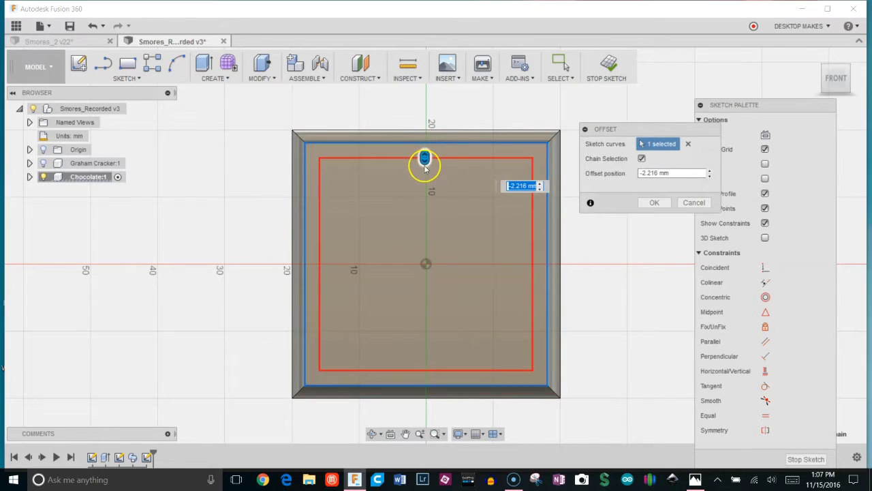
text(-2)
key(Return)
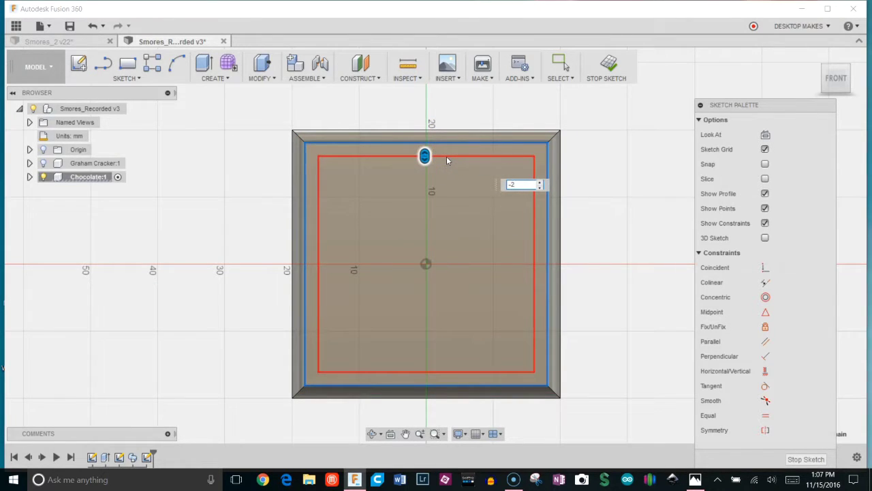
click(608, 64)
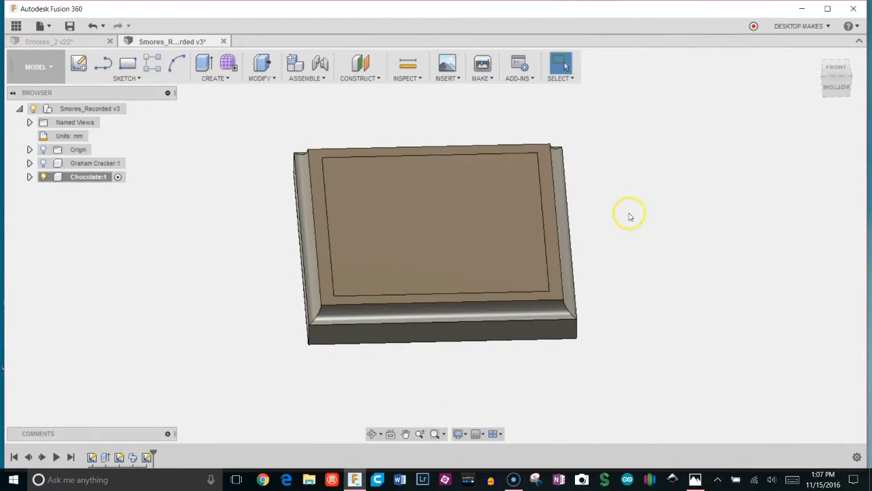
Extrude the inner square profile -1 mm as a cut to form a shallow recess in the chocolate
key(e)
click(473, 218)
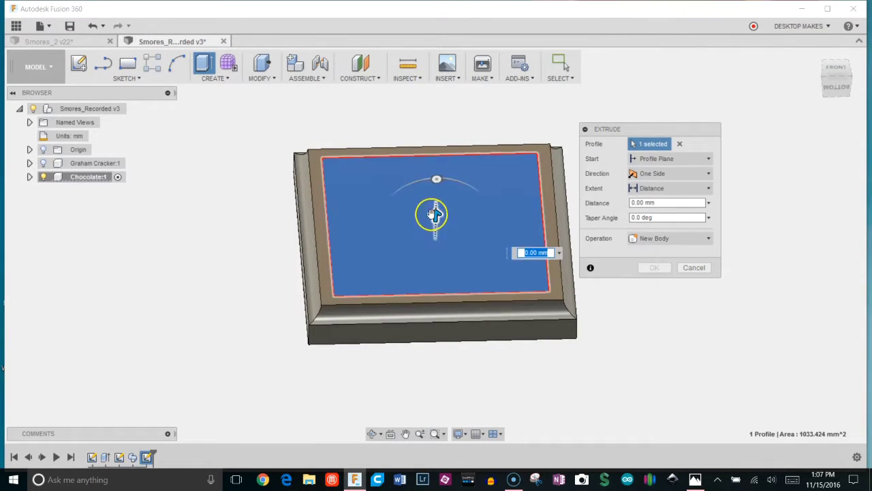
mouse_move(436, 217)
mouse_down()
mouse_move(432, 193)
mouse_move(441, 204)
mouse_up()
text(1)
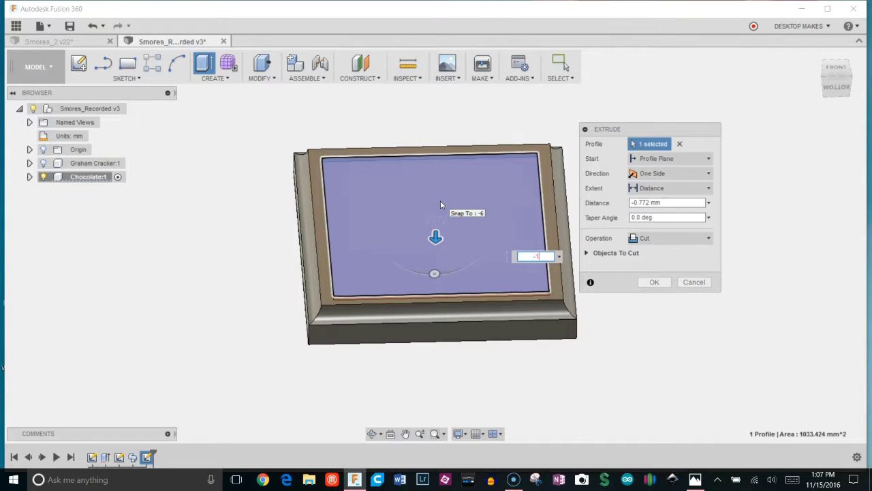
key(Return)
shift+middle_drag(440, 200, 431, 179)
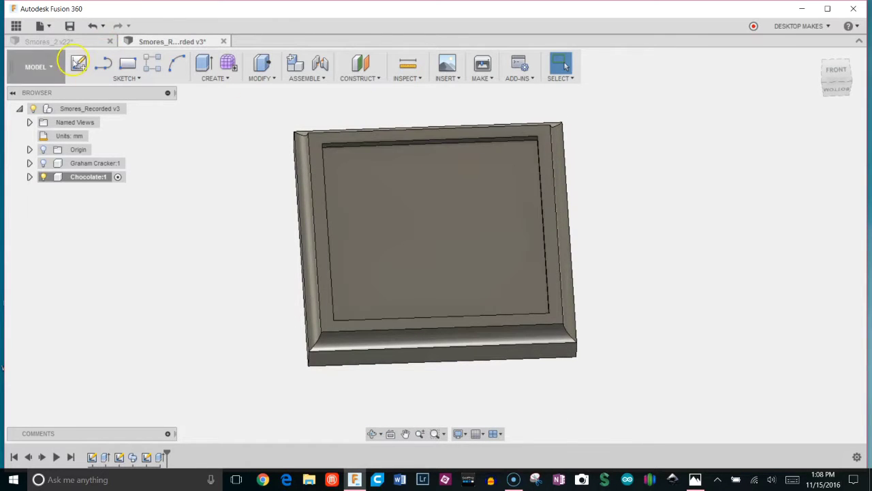
Examine the chocolate's recess and middle strip in the Smores_2 design with the upper graham cracker and marshmallow hidden, and show the marshmallow again
click(60, 43)
shift+middle_drag(297, 253, 301, 234)
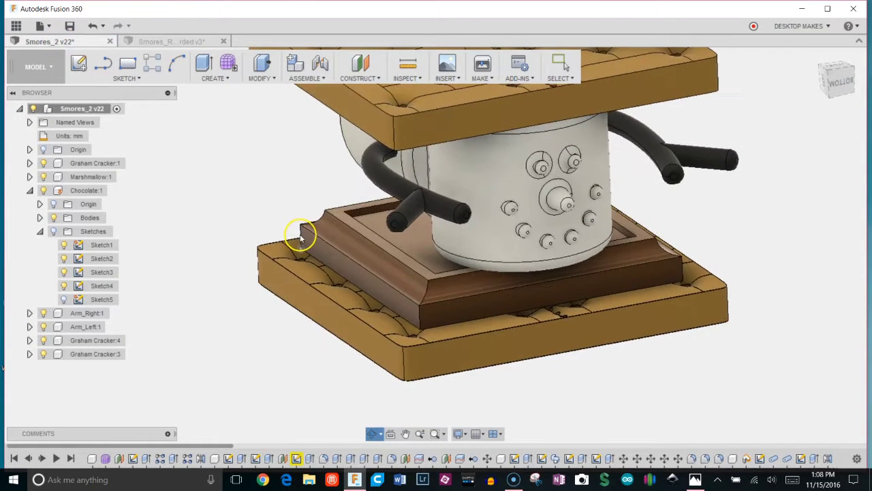
click(30, 190)
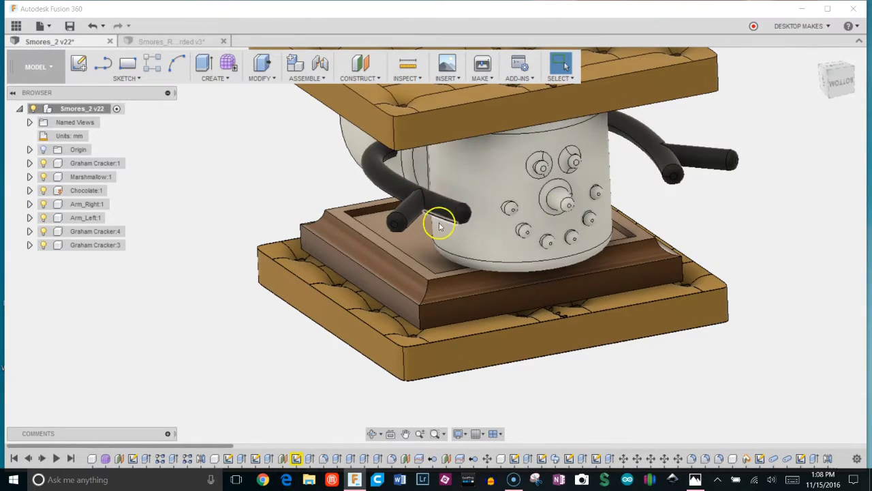
shift+middle_drag(440, 227, 440, 275)
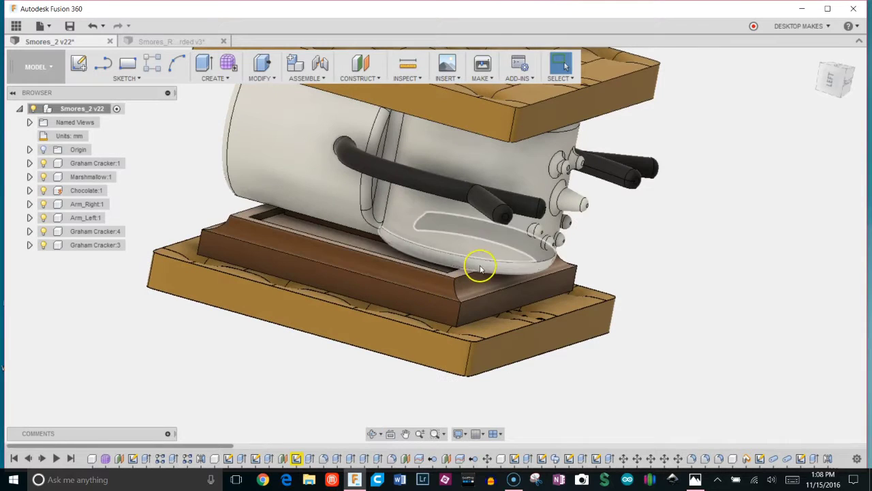
shift+middle_drag(247, 206, 174, 219)
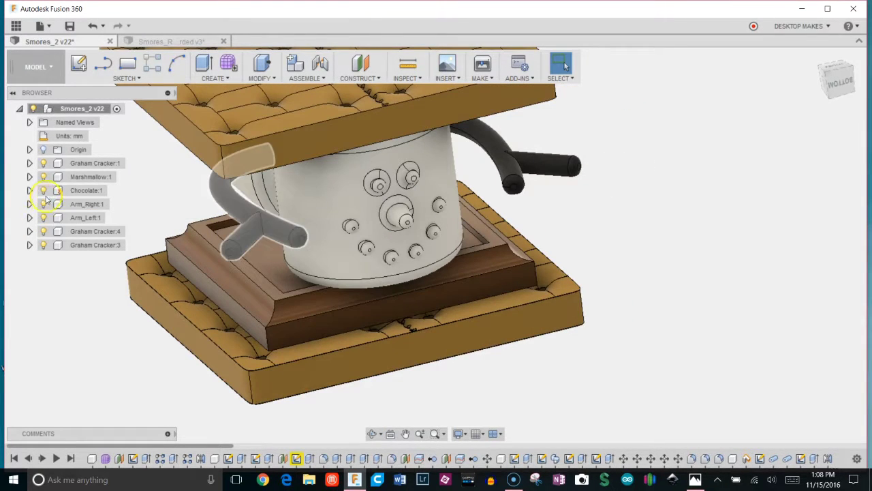
click(43, 163)
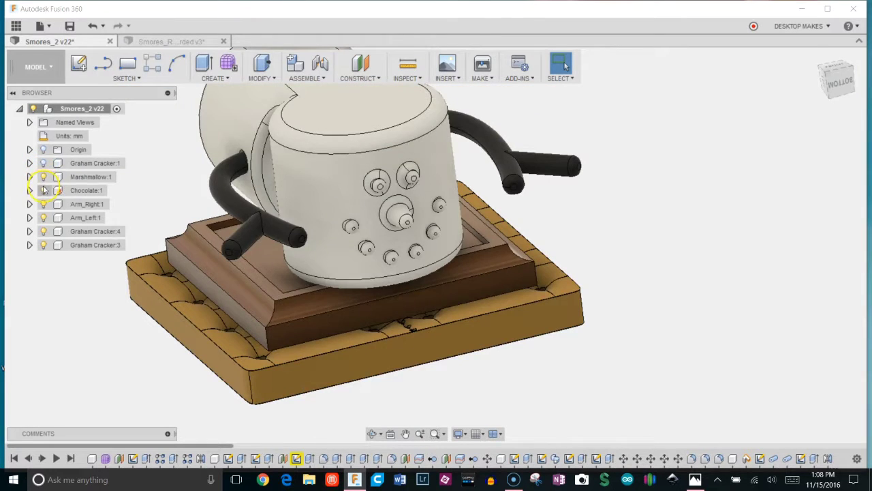
click(43, 177)
mouse_move(196, 222)
shift+middle_down()
mouse_move(192, 233)
mouse_move(198, 227)
shift+middle_up()
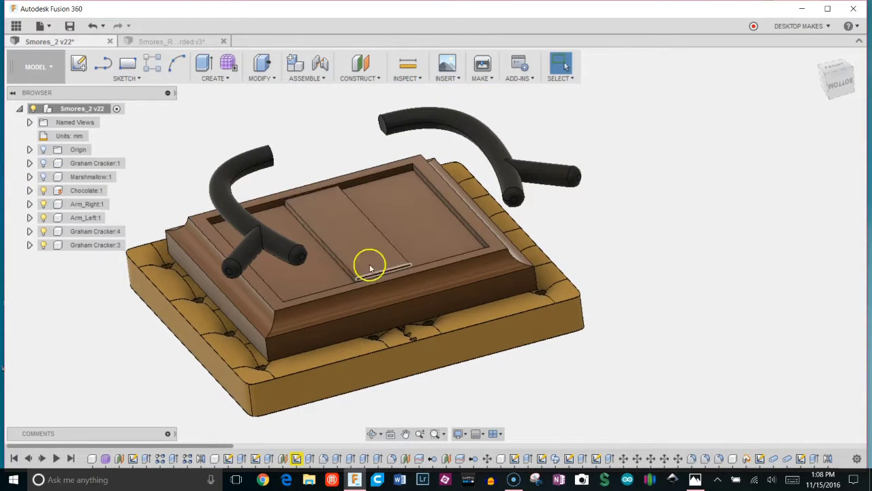
mouse_move(361, 244)
shift+middle_down()
mouse_move(350, 229)
mouse_move(361, 238)
shift+middle_up()
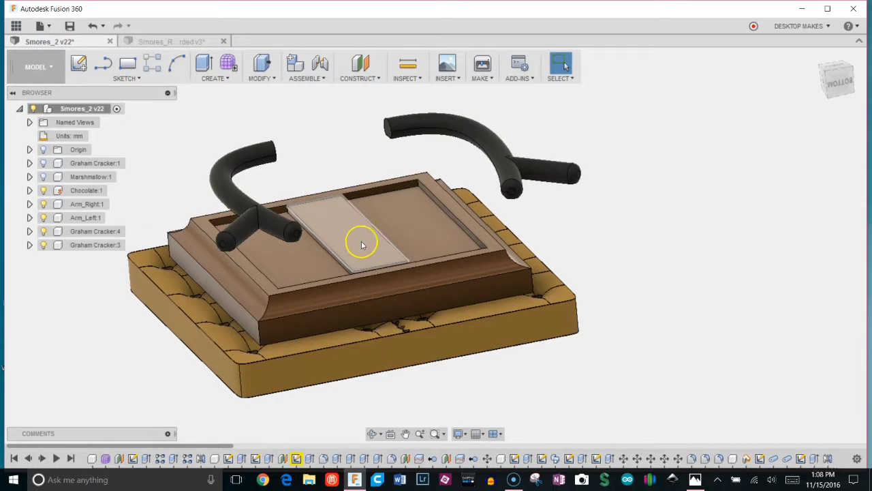
shift+middle_drag(364, 246, 3, 196)
click(43, 176)
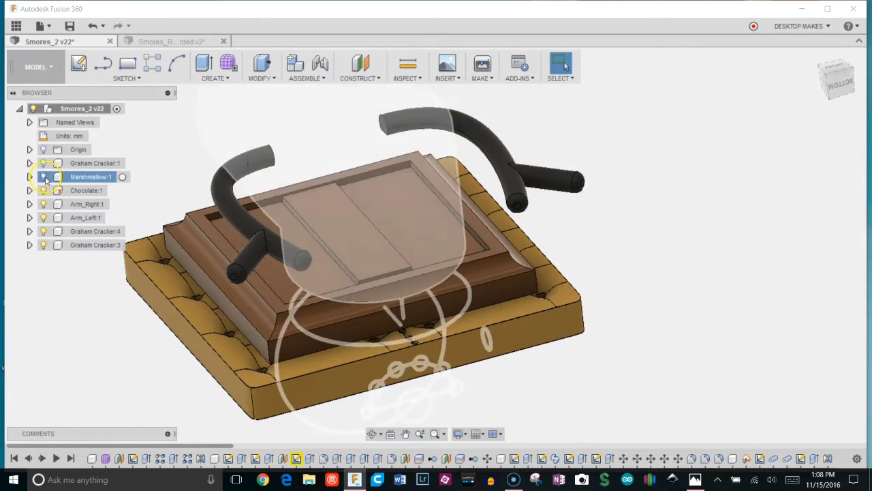
Show the upper graham cracker again, switch to the Smores_Recorded design, and start a sketch on the chocolate's recessed floor
click(43, 163)
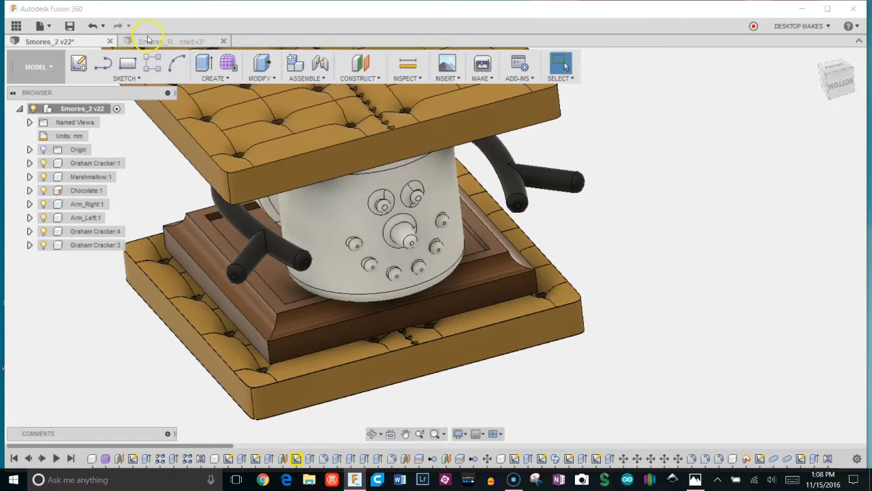
click(147, 39)
click(134, 77)
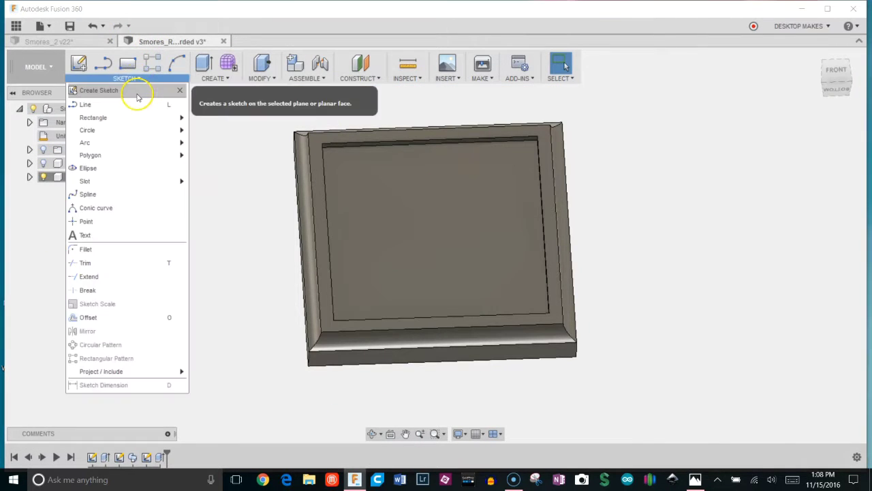
click(99, 90)
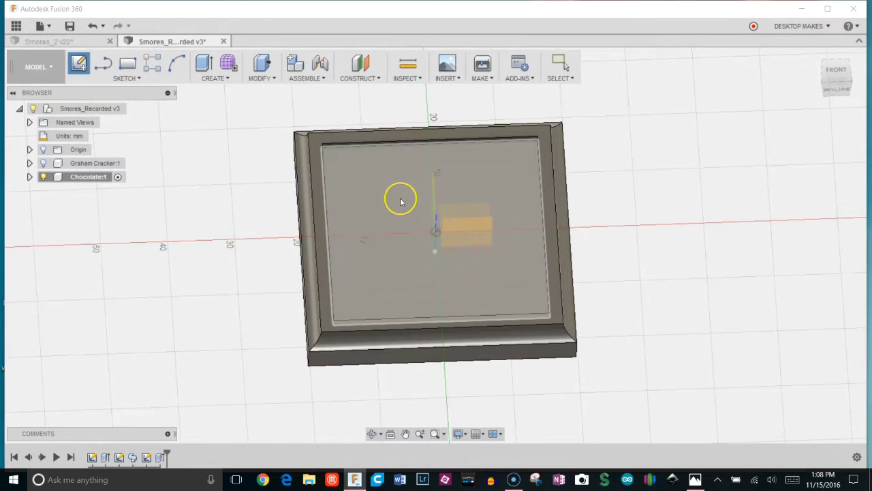
click(401, 202)
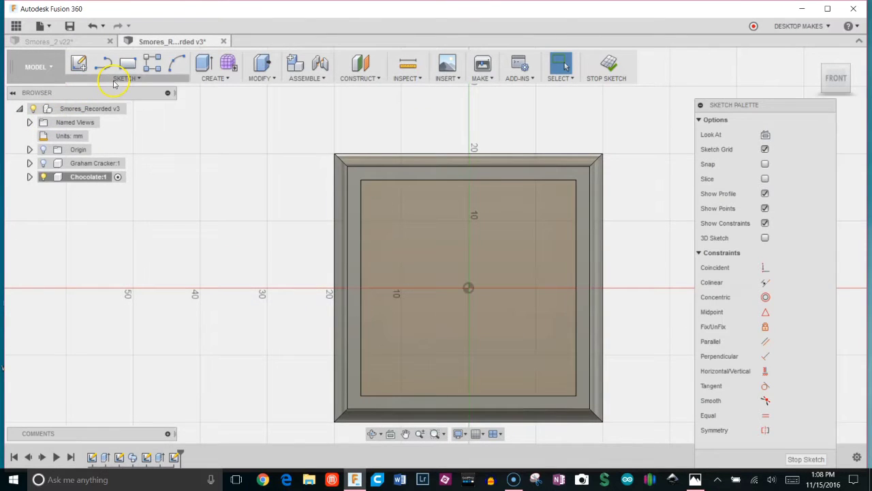
Draw a center rectangle 8 mm wide and 28 mm high on the origin and finish the sketch
click(114, 82)
mouse_move(123, 117)
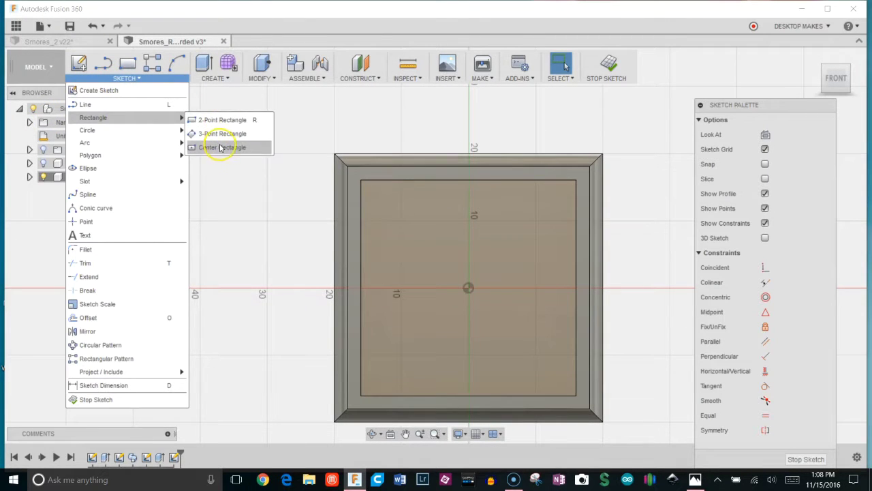
click(221, 148)
click(469, 288)
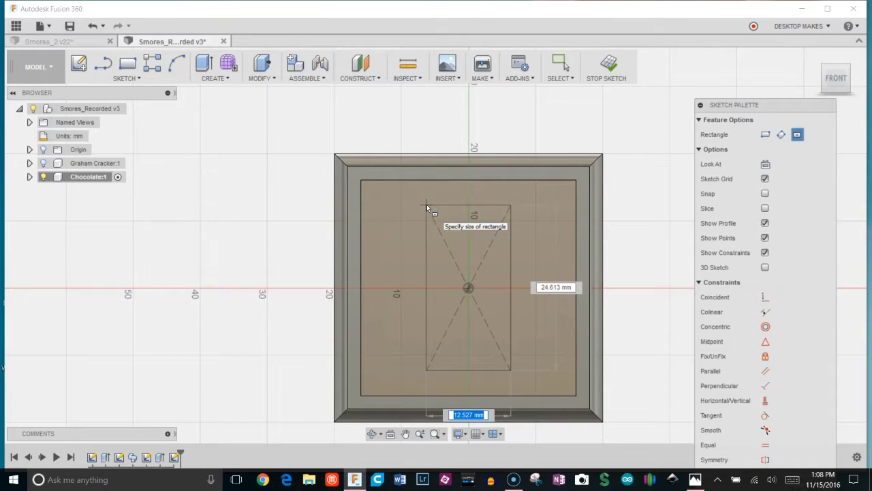
text(8)
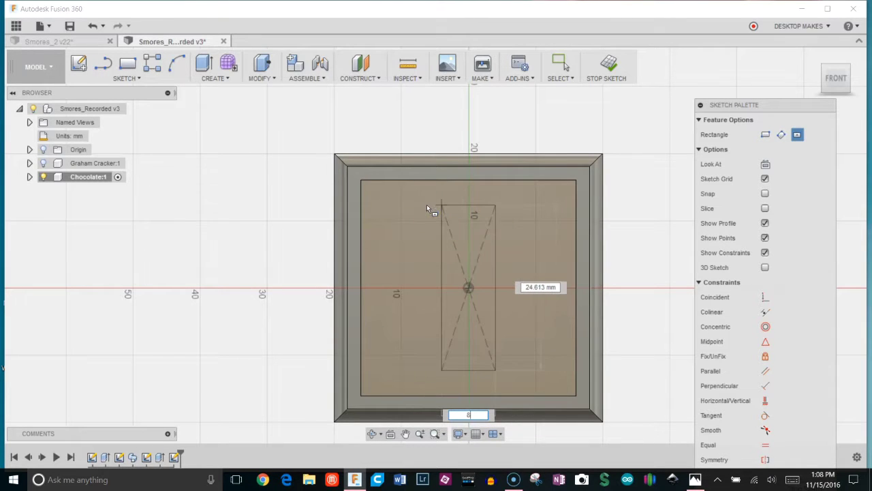
key(Tab)
text(28)
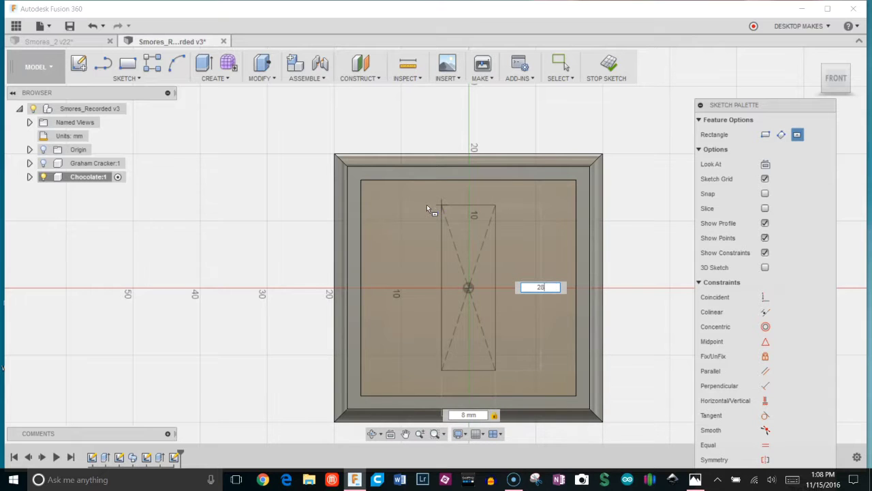
key(Return)
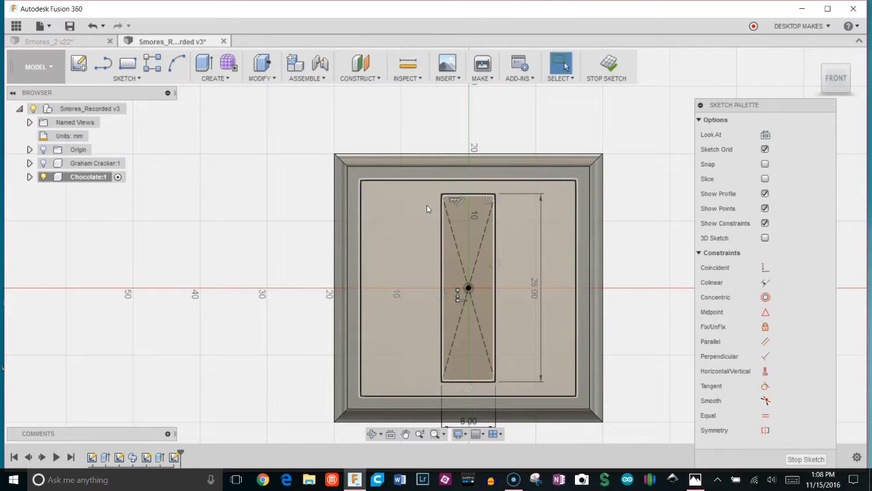
click(607, 64)
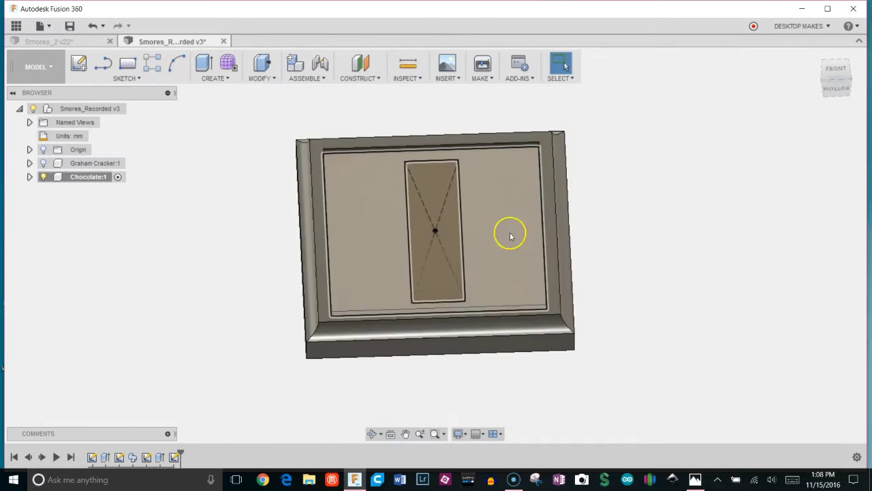
Extrude the narrow rectangle about 0.8 mm outward from the recess floor, joined to the chocolate body
key(e)
click(433, 208)
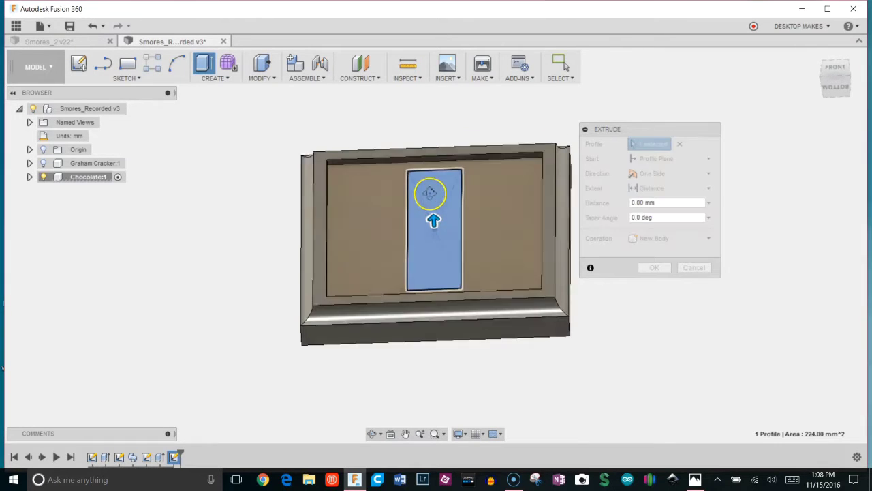
drag(432, 217, 434, 214)
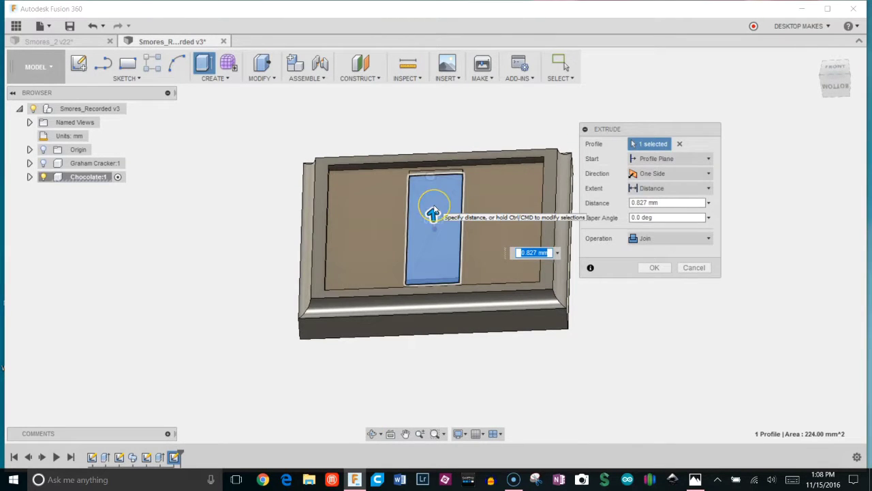
key(Return)
shift+middle_drag(548, 210, 576, 235)
Apply the opaque Plastic - Glossy (Red) appearance from the Fusion 360 Appearance Library to the chocolate body
key(a)
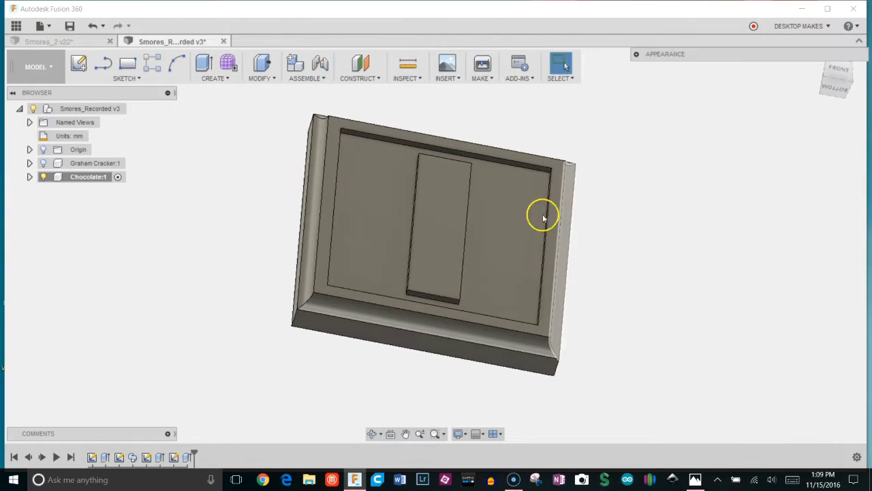
click(636, 56)
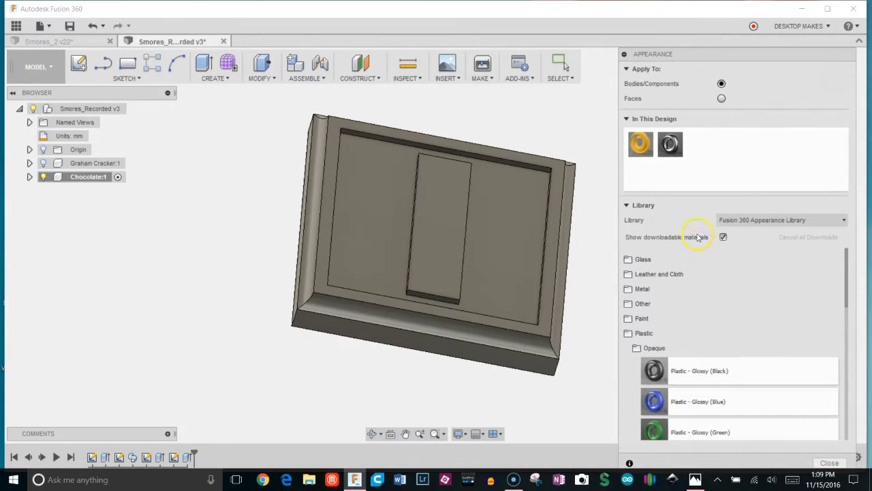
scroll(718, 302, down, 2)
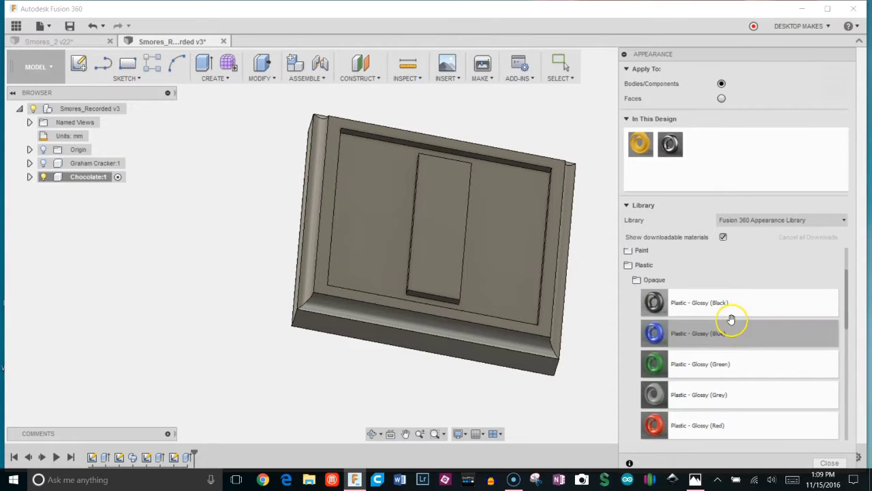
scroll(709, 322, up, 2)
click(627, 334)
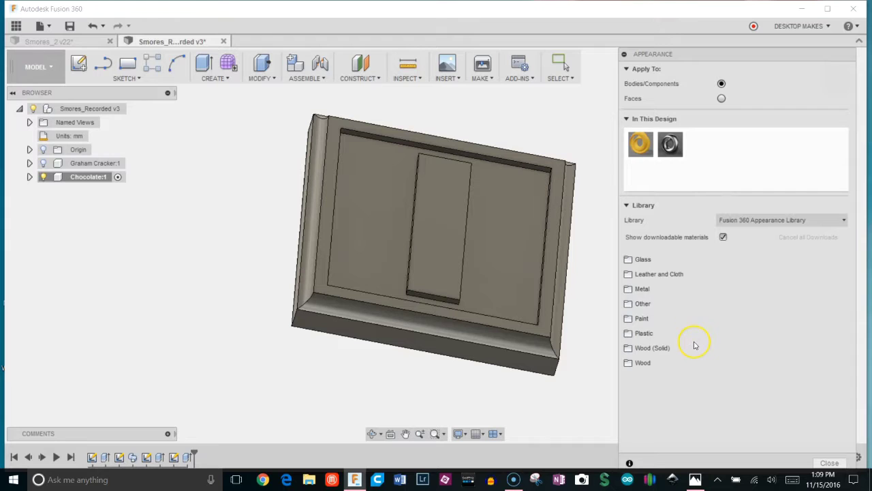
click(628, 333)
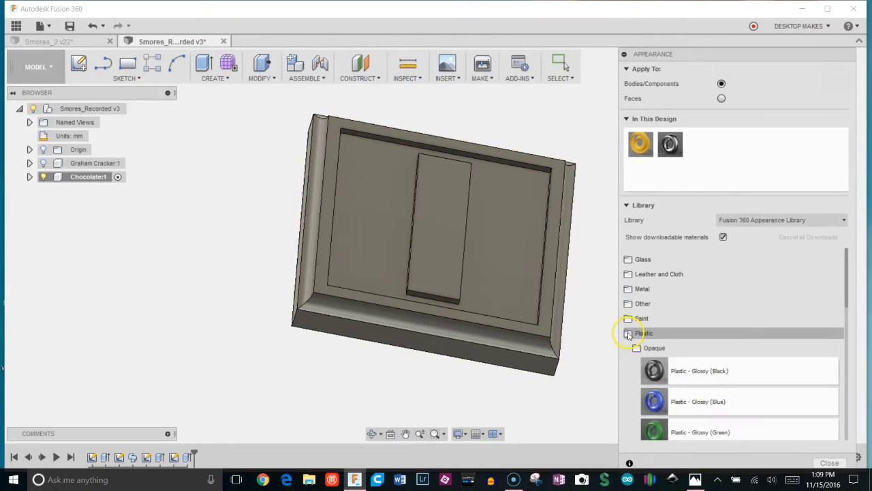
scroll(643, 328, down, 3)
scroll(643, 331, up, 2)
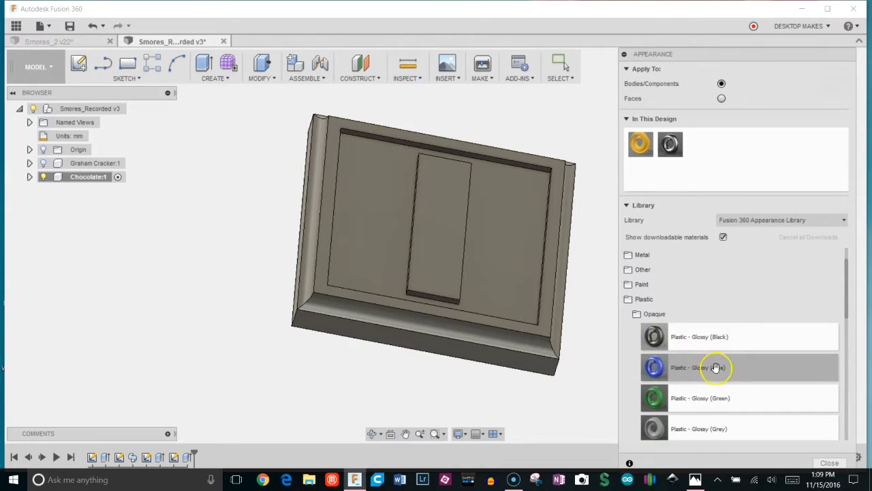
scroll(718, 339, down, 5)
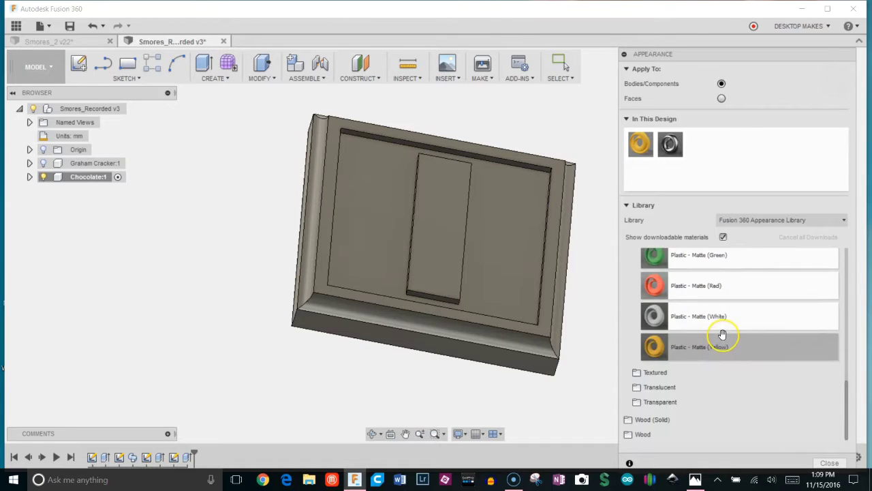
scroll(723, 339, up, 3)
scroll(722, 339, up, 4)
scroll(724, 342, down, 3)
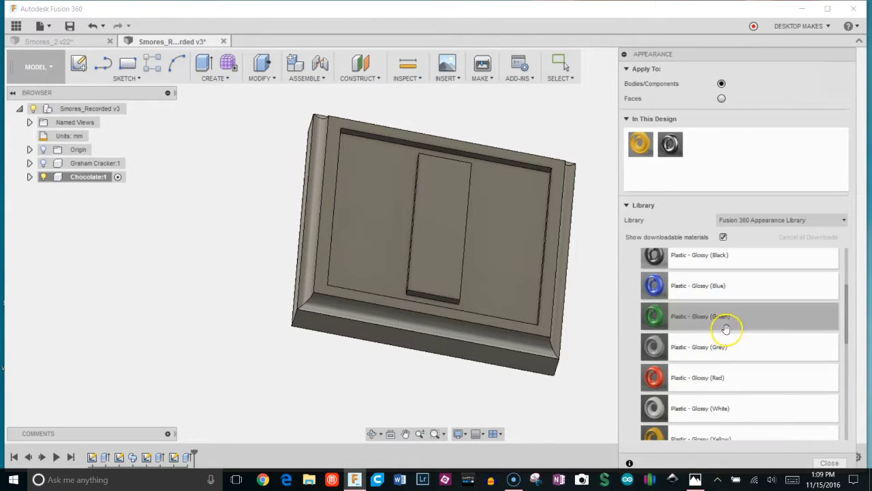
scroll(724, 329, up, 1)
scroll(726, 333, down, 1)
drag(728, 336, 727, 333)
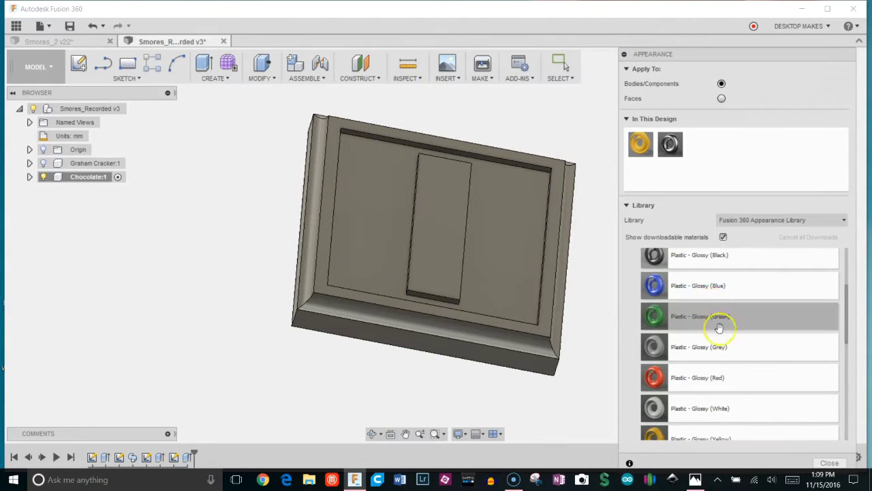
scroll(729, 347, down, 2)
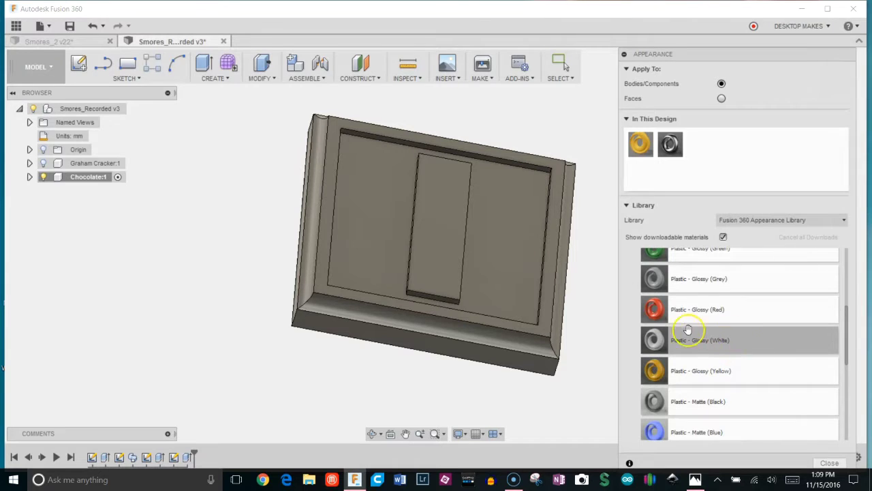
drag(654, 311, 508, 266)
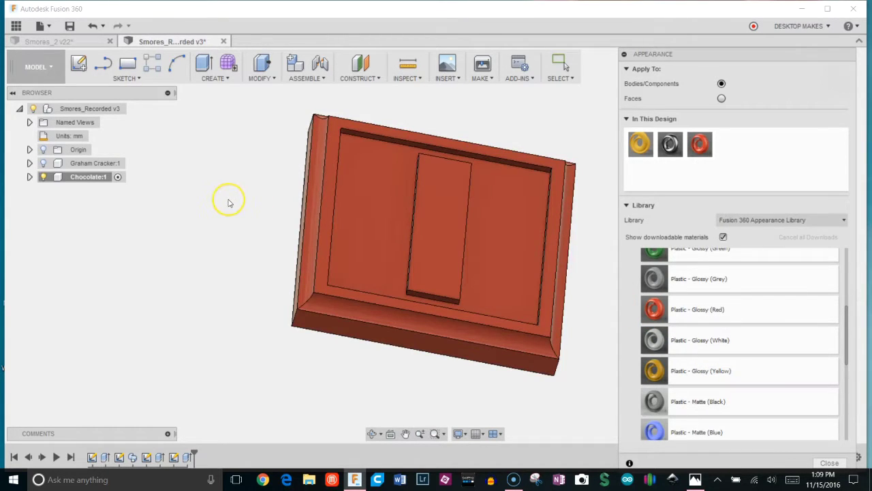
Change the colour of the chocolate's red glossy plastic to brown, RGB 146, 79, 7, and collapse the appearance settings
shift+middle_drag(308, 210, 323, 227)
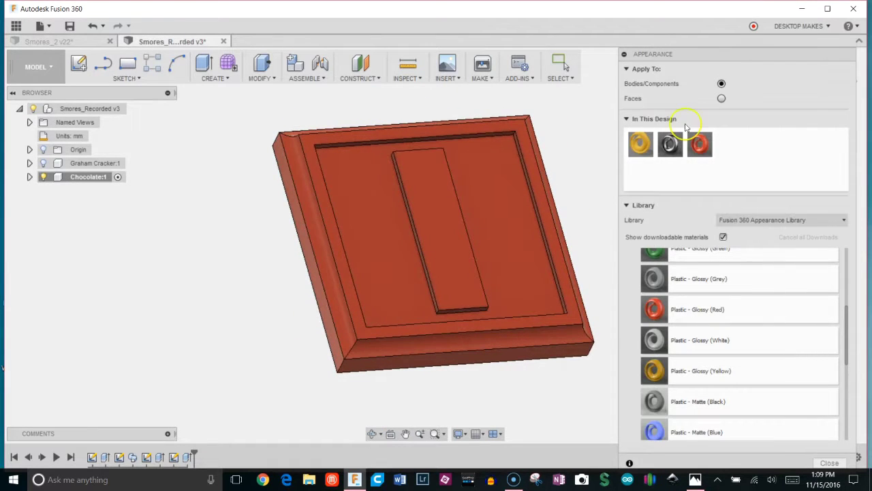
double_click(711, 143)
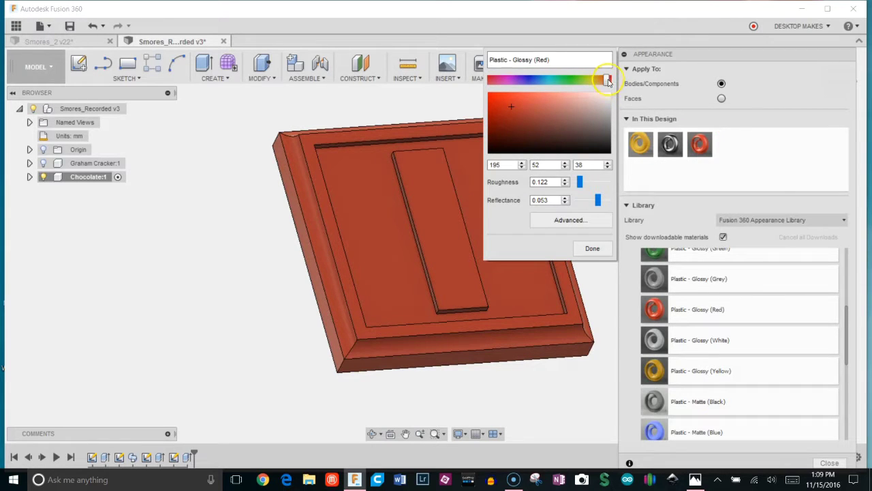
drag(606, 82, 604, 83)
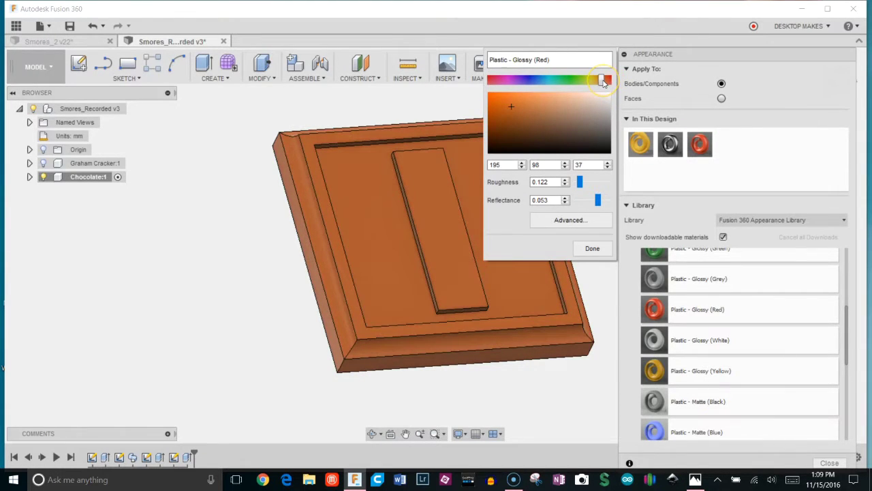
mouse_move(518, 113)
mouse_down()
mouse_move(512, 106)
mouse_move(512, 121)
mouse_move(493, 98)
mouse_up()
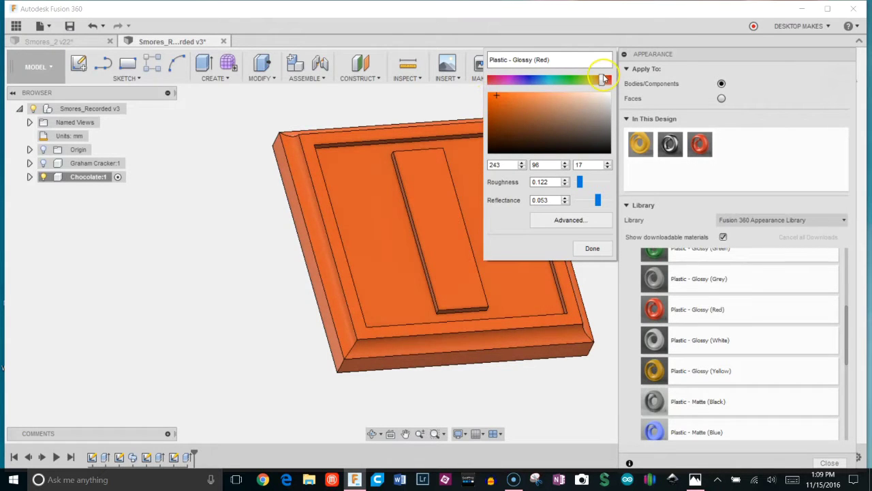
drag(604, 79, 599, 82)
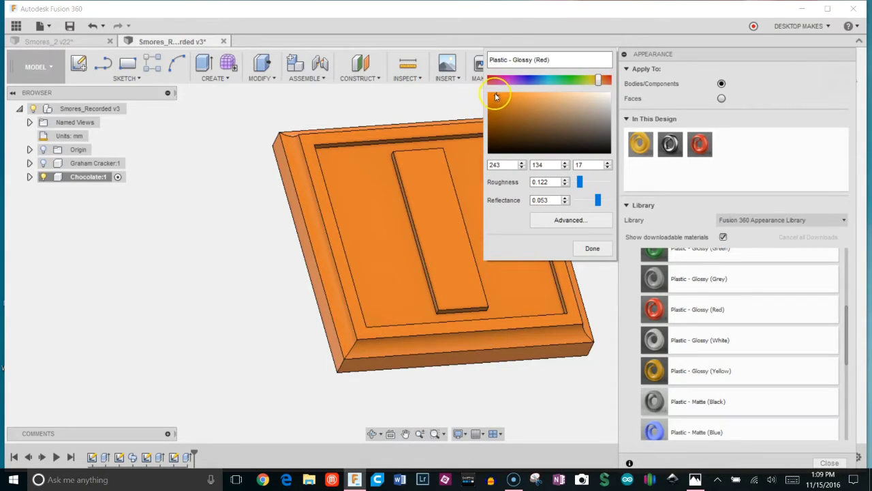
mouse_move(496, 97)
mouse_down()
mouse_move(497, 120)
mouse_move(505, 119)
mouse_move(501, 109)
mouse_move(502, 121)
mouse_move(494, 119)
mouse_up()
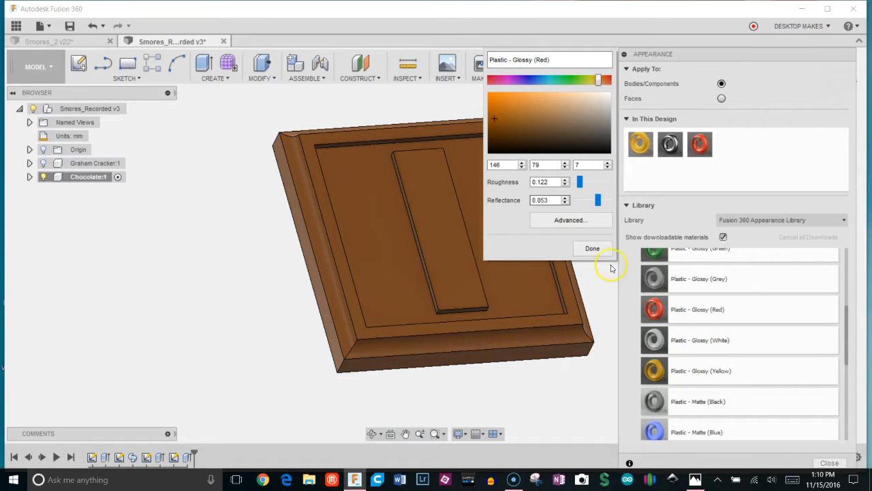
click(593, 248)
scroll(603, 253, down, 2)
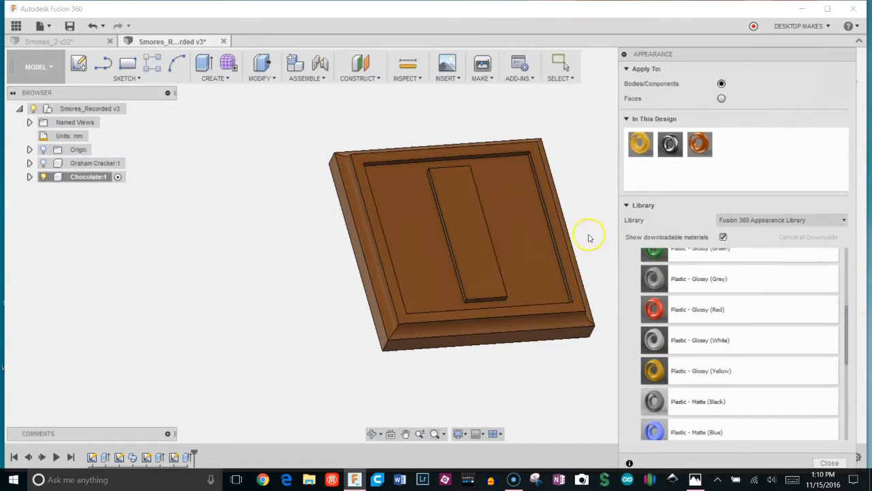
middle_drag(588, 238, 538, 218)
click(623, 54)
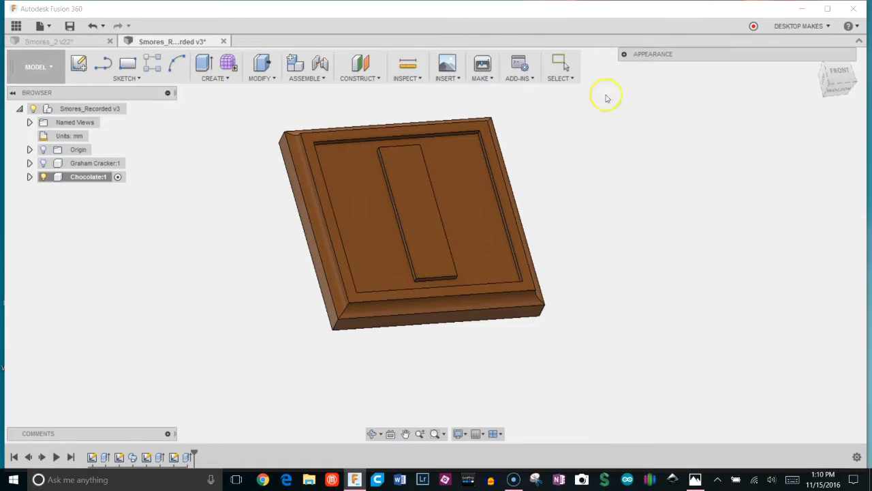
Show the graham cracker component and examine from several sides how the chocolate sits relative to it
scroll(602, 170, down, 2)
shift+middle_drag(627, 173, 604, 160)
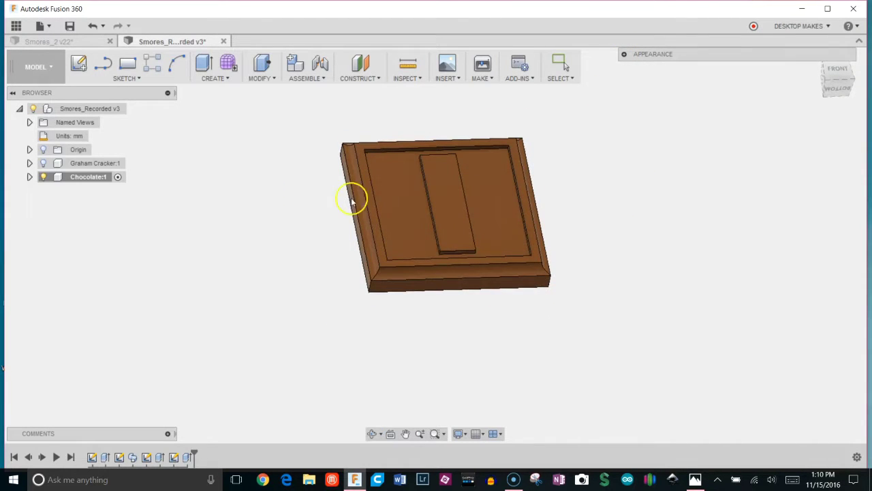
click(43, 163)
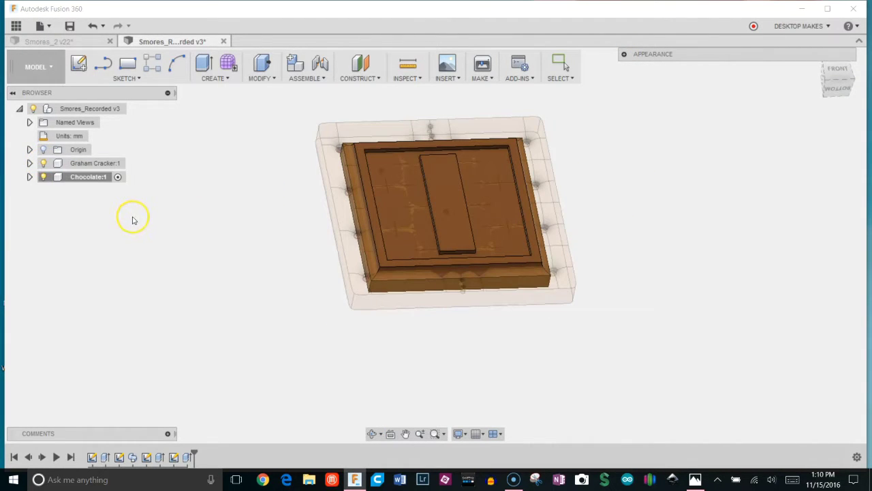
shift+middle_drag(150, 214, 186, 179)
shift+middle_drag(352, 191, 480, 192)
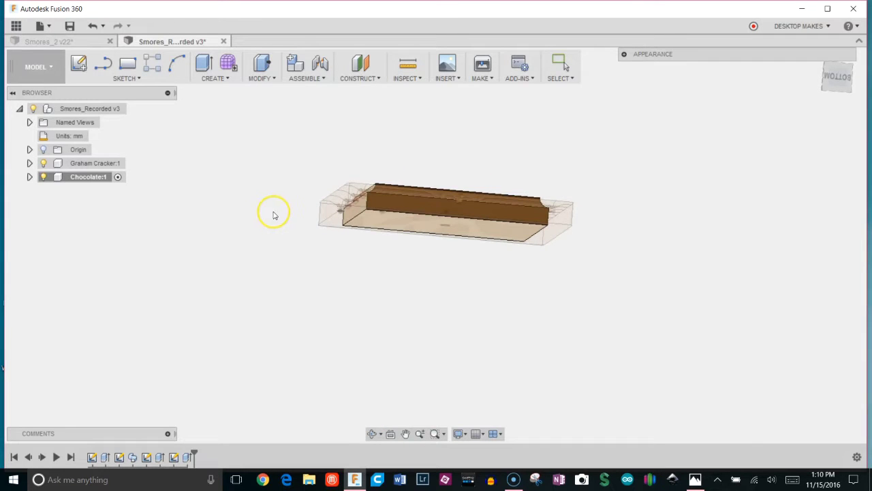
mouse_move(273, 216)
shift+middle_down()
mouse_move(236, 211)
mouse_move(268, 218)
mouse_move(252, 222)
mouse_move(277, 232)
shift+middle_up()
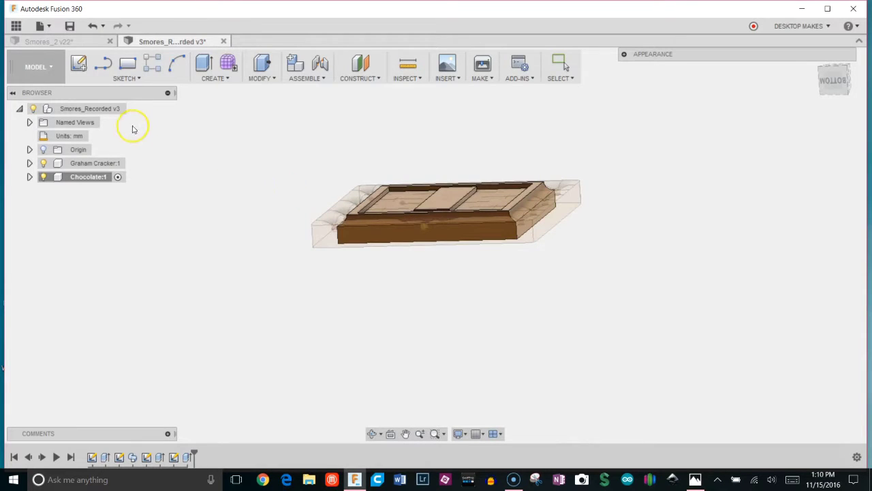
Activate the top-level Smores_Recorded component and expand the chocolate component down to its body
click(98, 110)
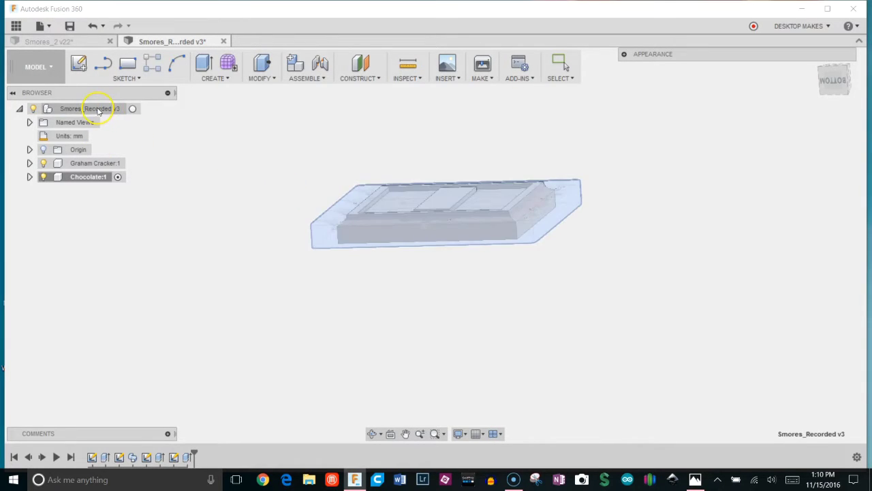
click(133, 110)
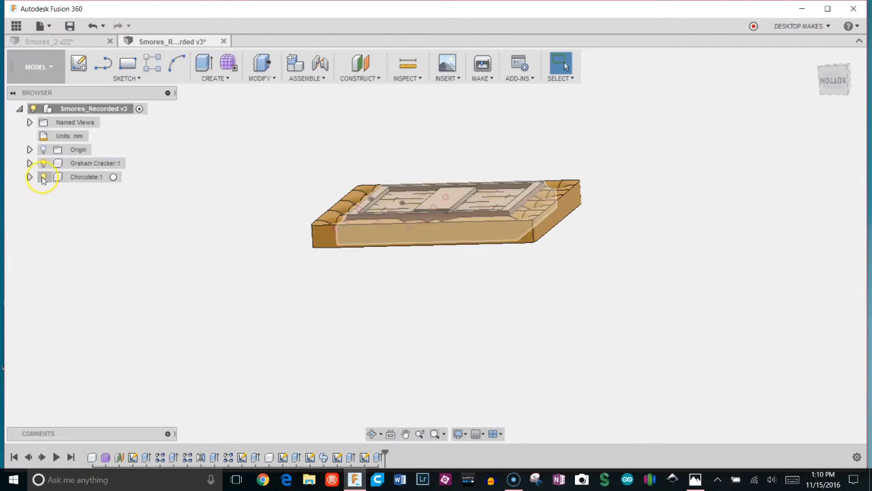
click(29, 177)
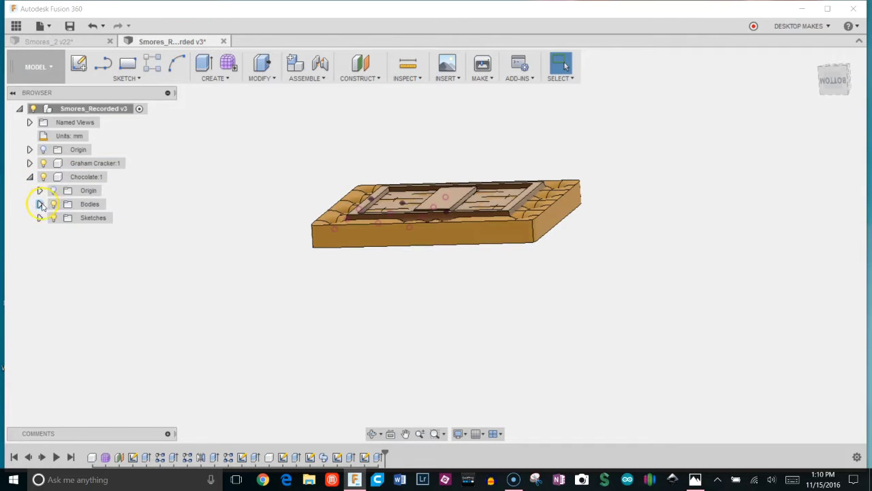
click(39, 204)
Move the chocolate body 5 mm along Z so it sits on the graham cracker's face
right_click(100, 218)
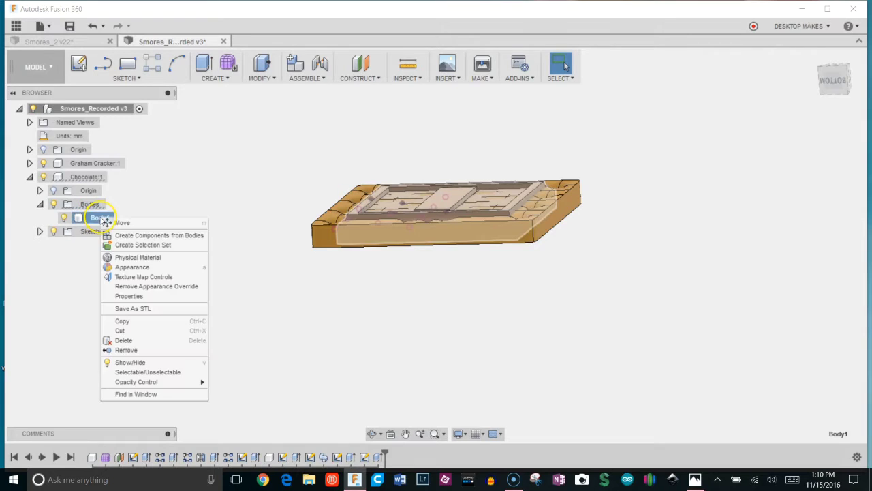
click(112, 222)
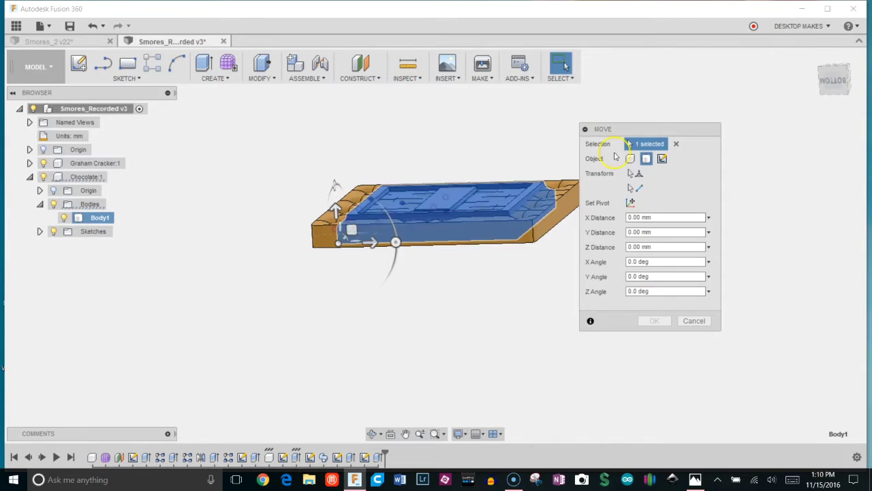
click(834, 78)
drag(333, 207, 338, 184)
scroll(391, 265, up, 2)
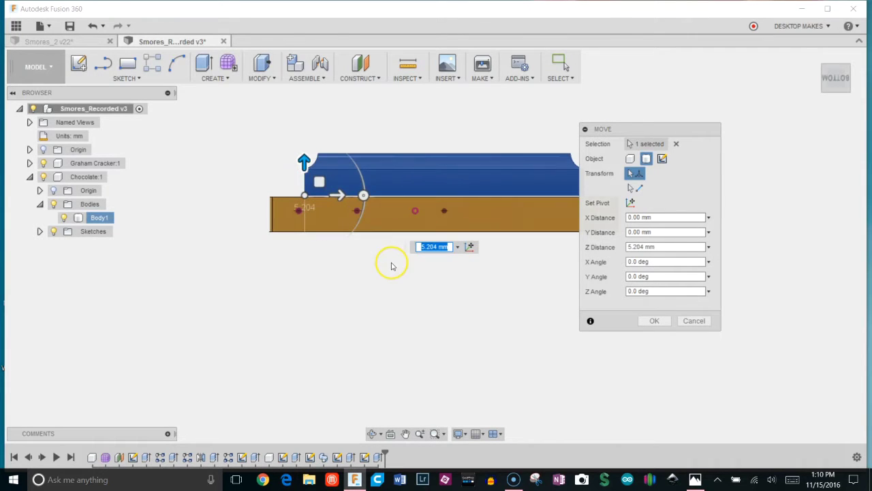
drag(306, 160, 304, 161)
middle_drag(444, 152, 380, 157)
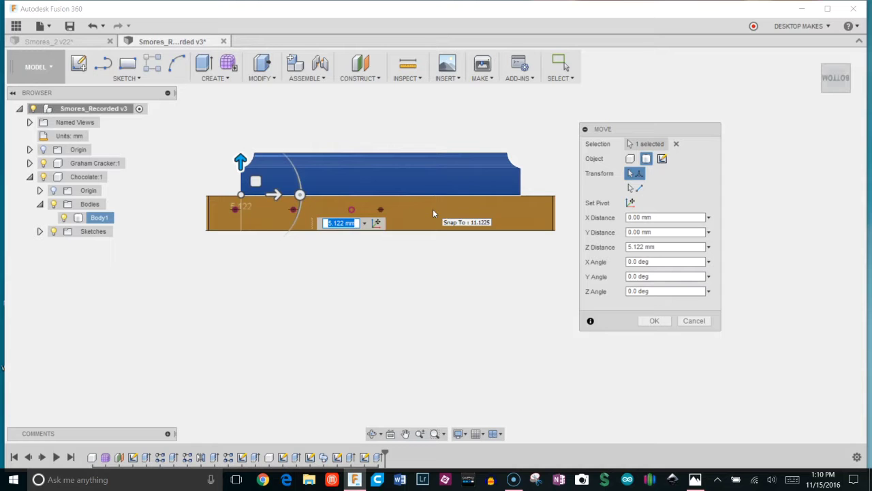
text(5)
key(Return)
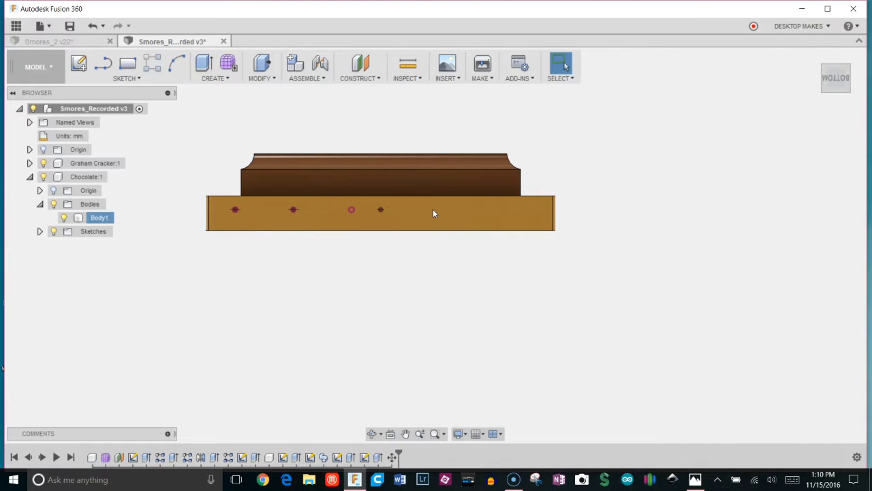
Hide the graham cracker component's sketches and collapse both component trees
shift+middle_drag(432, 213, 433, 270)
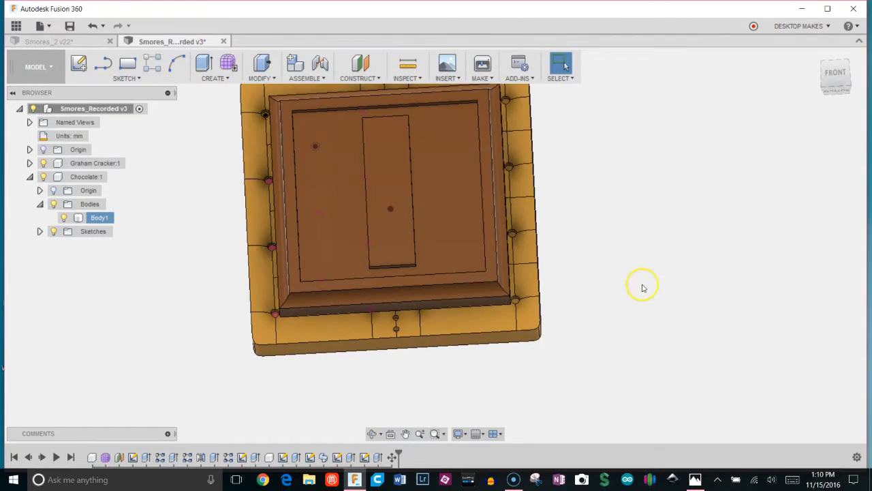
shift+middle_drag(643, 287, 617, 299)
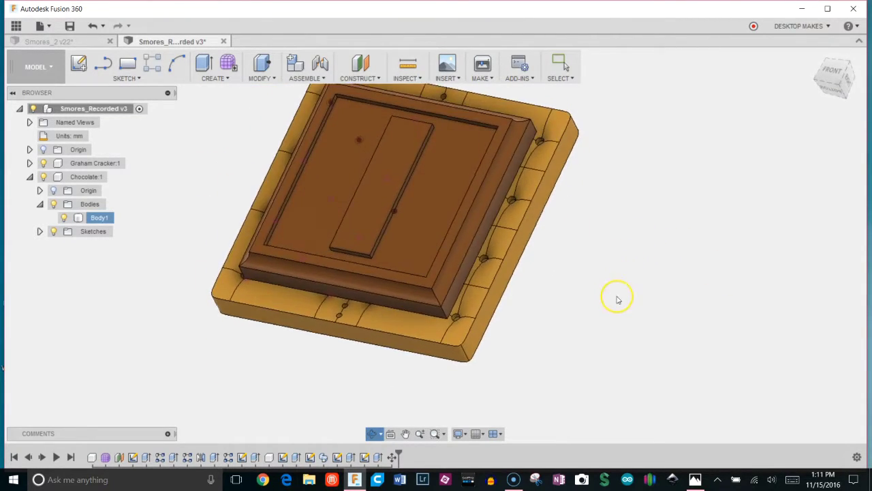
click(29, 176)
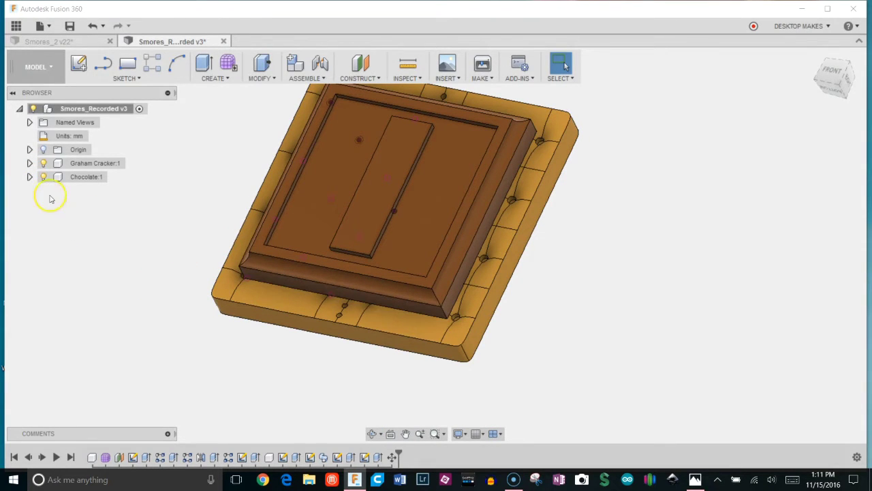
click(28, 177)
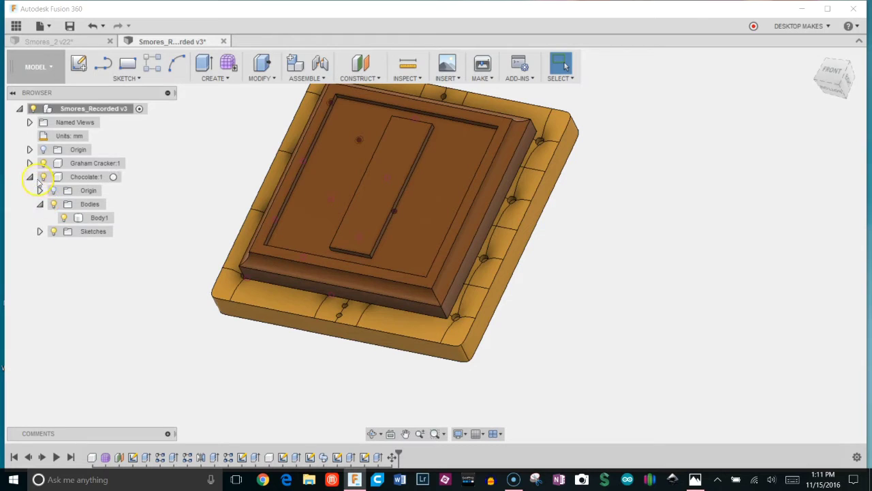
click(29, 163)
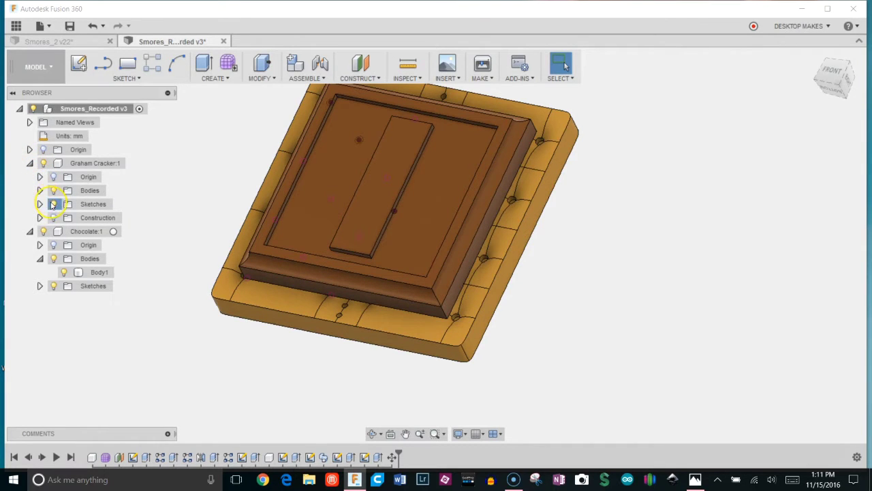
click(29, 163)
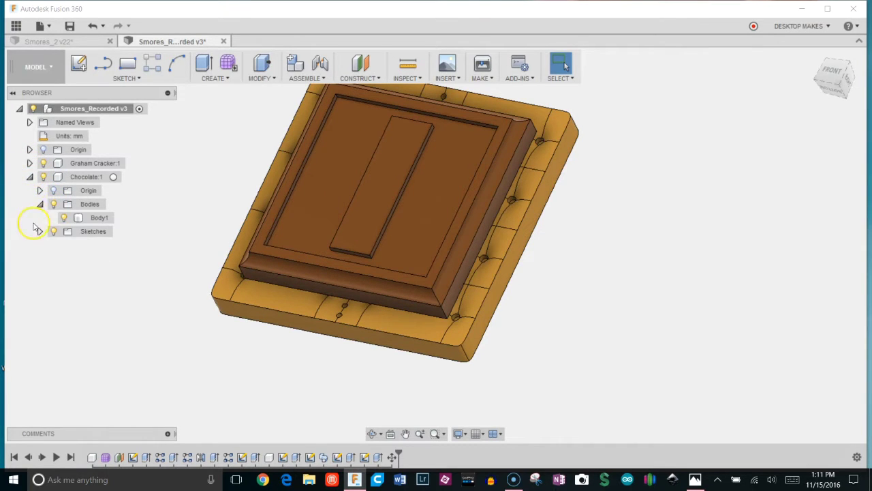
click(30, 177)
Examine the stacked crackers, chocolate and marshmallow in the finished Smores_2 design, and return to the Smores_Recorded design
shift+middle_drag(403, 290, 468, 249)
click(84, 44)
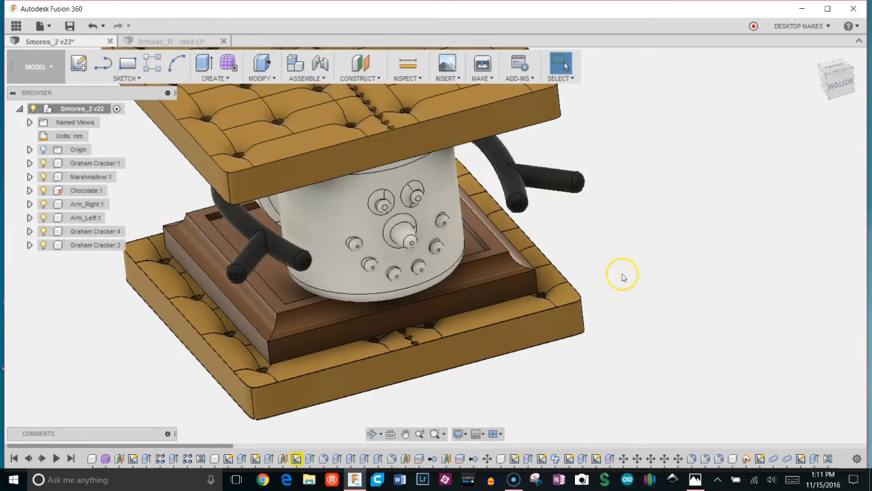
shift+middle_drag(620, 275, 584, 282)
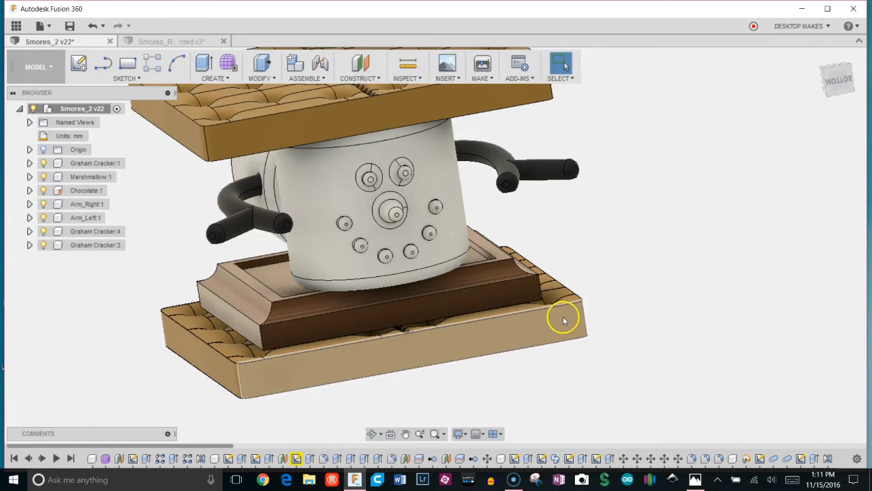
middle_drag(573, 319, 599, 345)
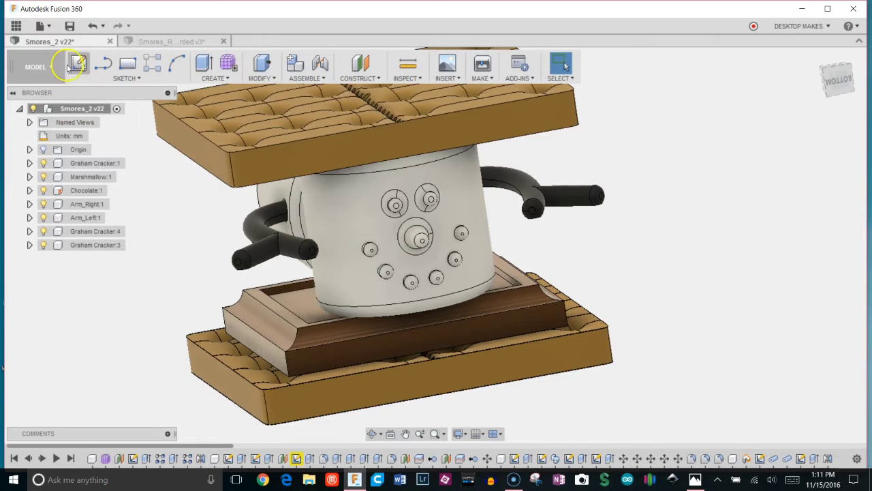
click(163, 41)
shift+middle_drag(376, 175, 431, 157)
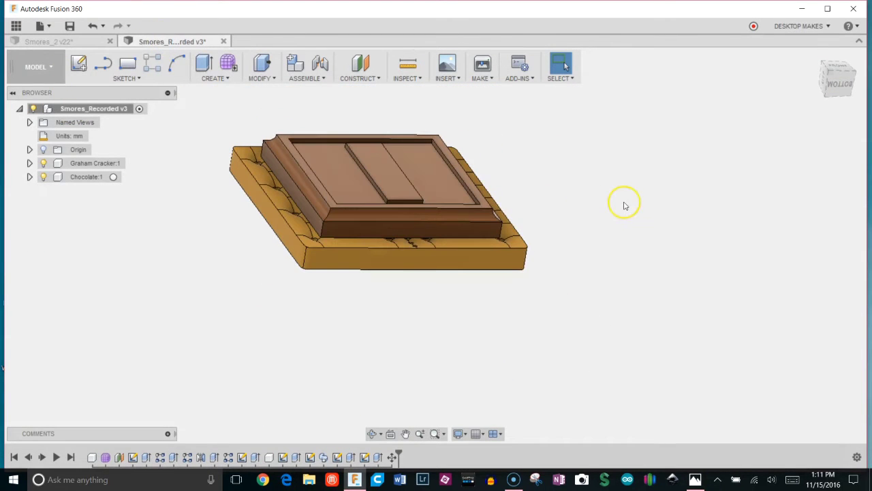
Switch to Photos to compare the ornament pictures Smores.jpg and Smores_double.jpg, and return to the Fusion 360 model
click(693, 478)
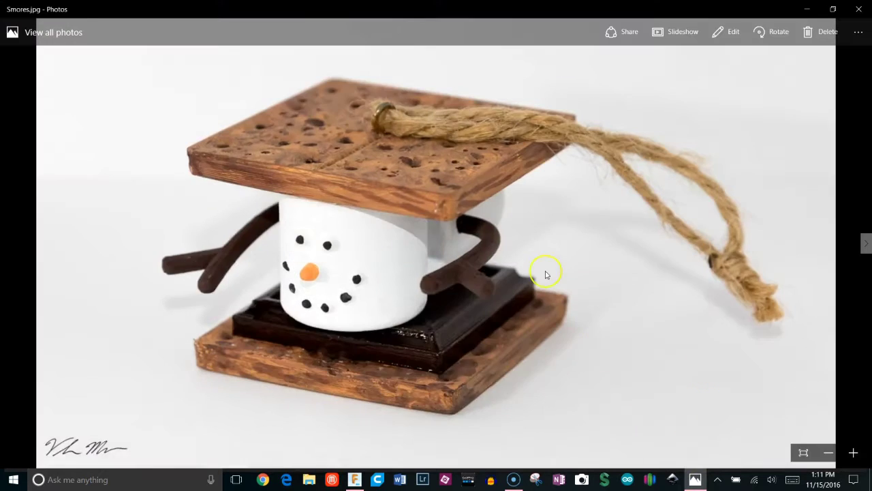
key(Right)
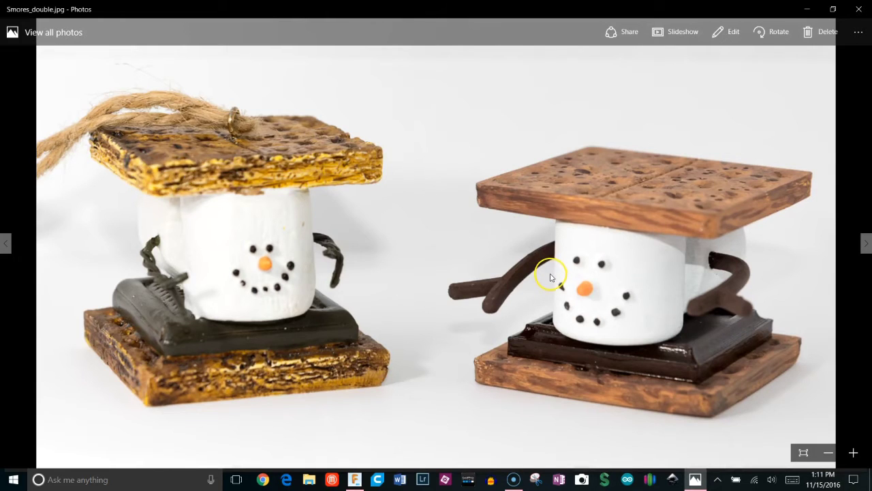
key(Left)
key(Right)
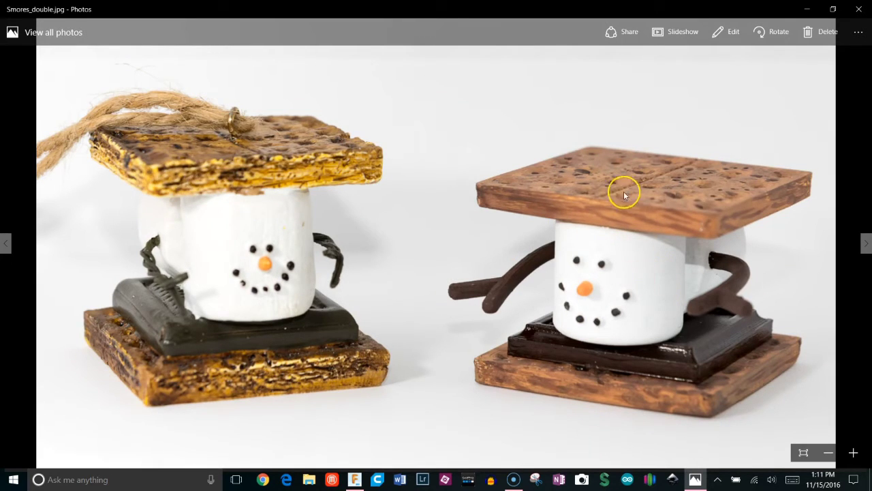
click(808, 10)
mouse_move(528, 172)
middle_down()
mouse_move(606, 225)
mouse_move(580, 214)
mouse_move(601, 216)
mouse_move(625, 195)
mouse_move(640, 201)
mouse_move(644, 217)
middle_up()
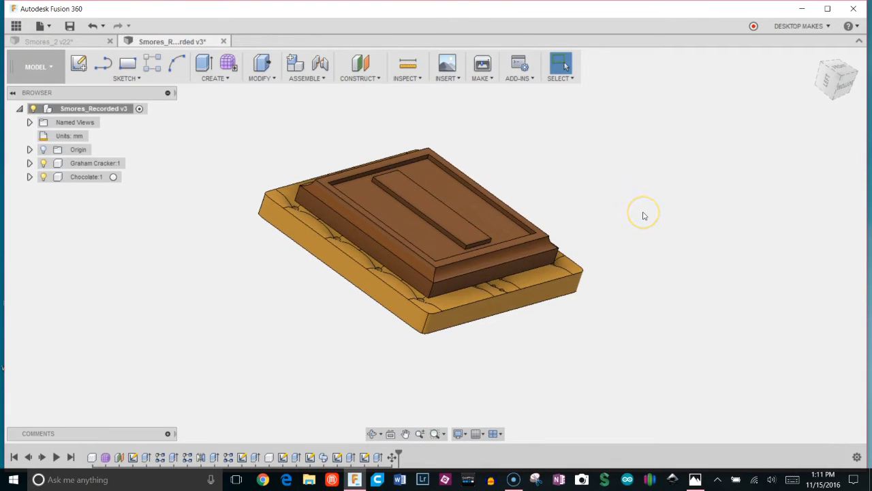